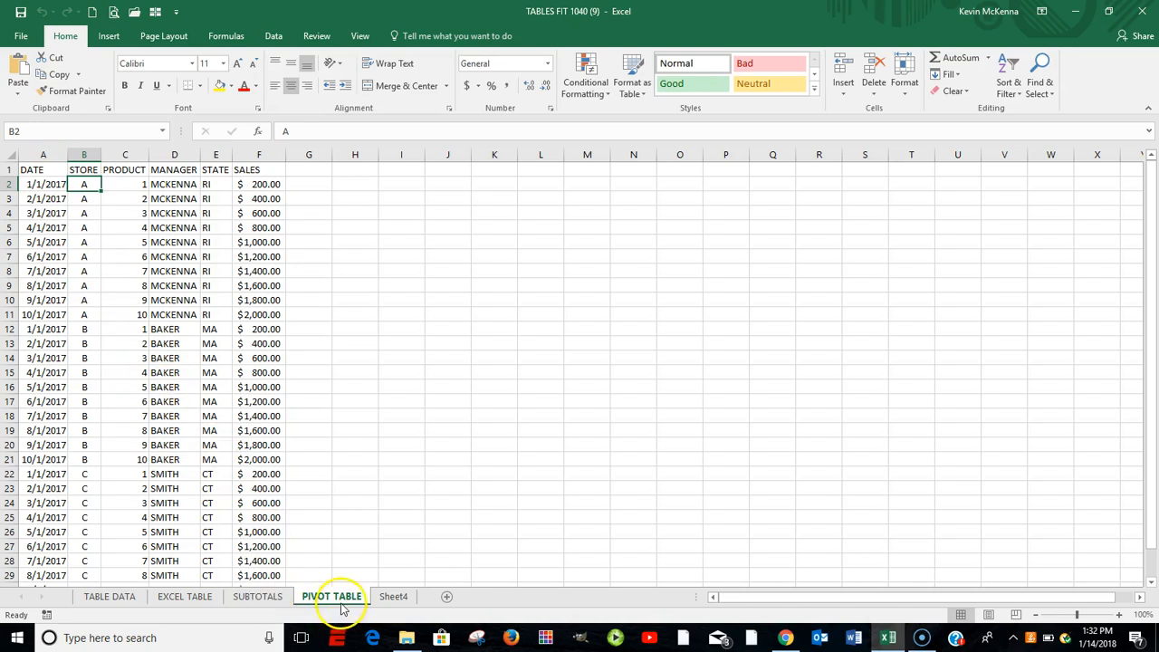
- Examine the header row from DATE to SALES and the entries in the date, manager and sales columns
{"action": "left_click", "coordinate": [40, 168]}
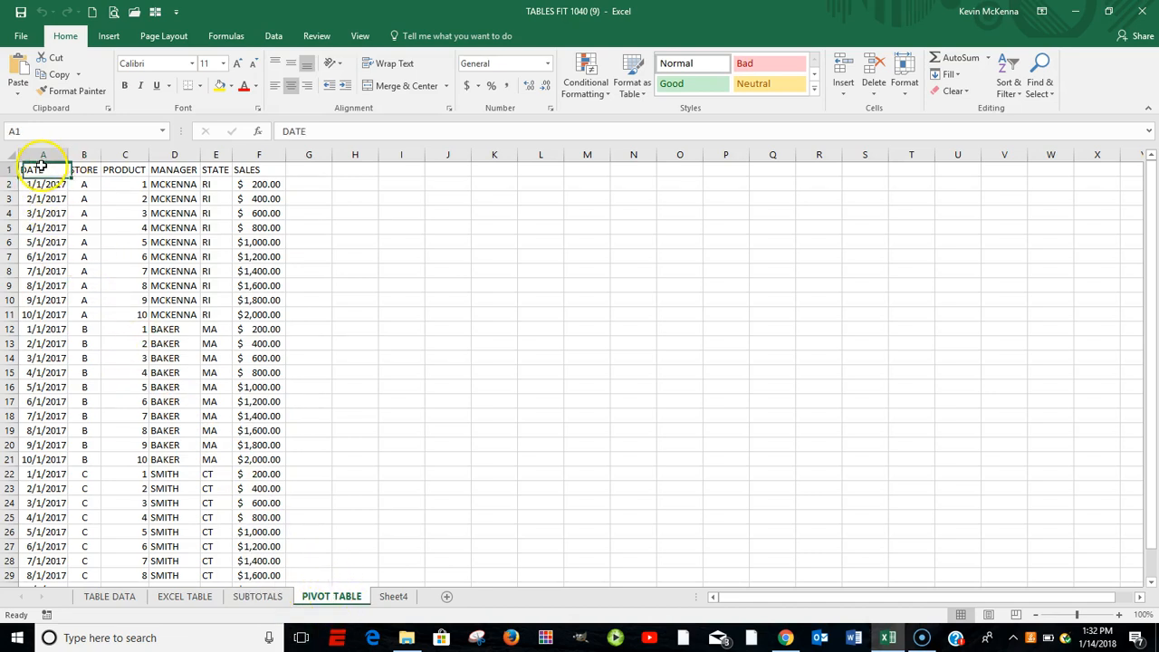
{"action": "left_click_drag", "start_coordinate": [39, 169], "coordinate": [247, 169]}
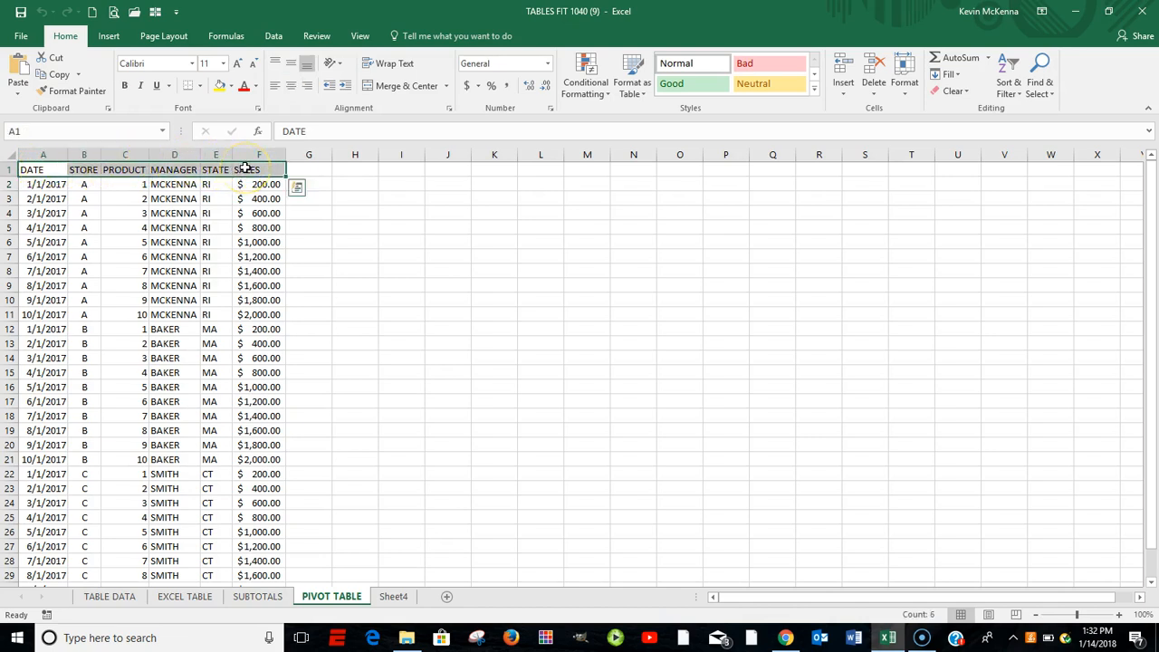
{"action": "left_click", "coordinate": [38, 166]}
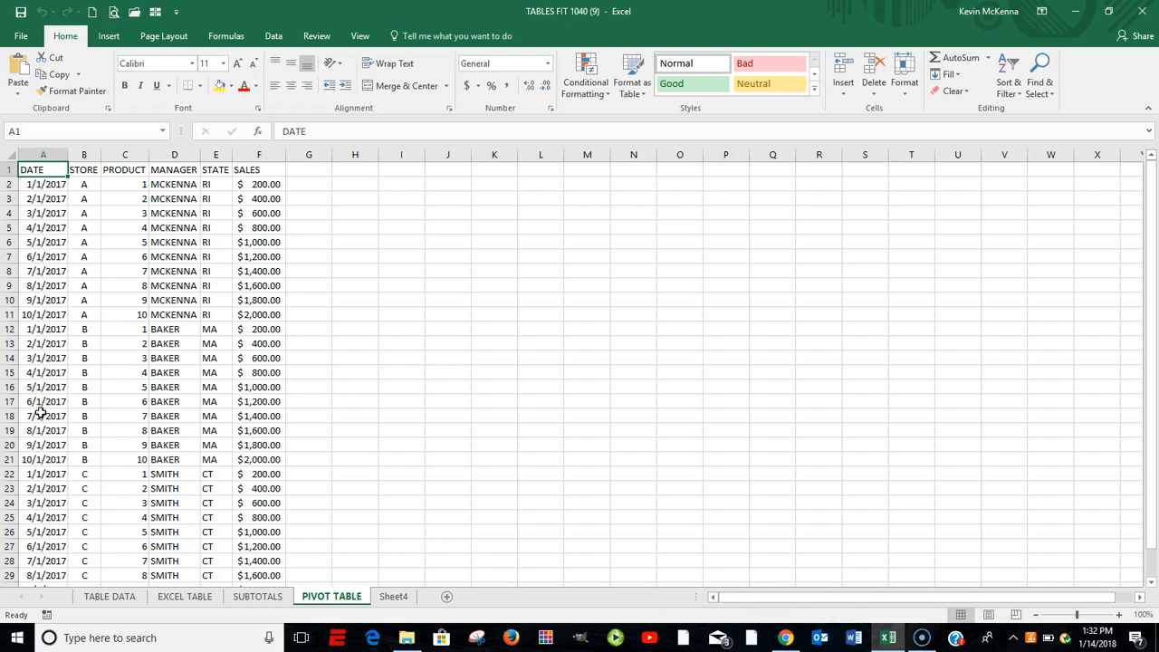
{"action": "left_click", "coordinate": [40, 169]}
{"action": "left_click", "coordinate": [46, 169]}
{"action": "left_click", "coordinate": [40, 170]}
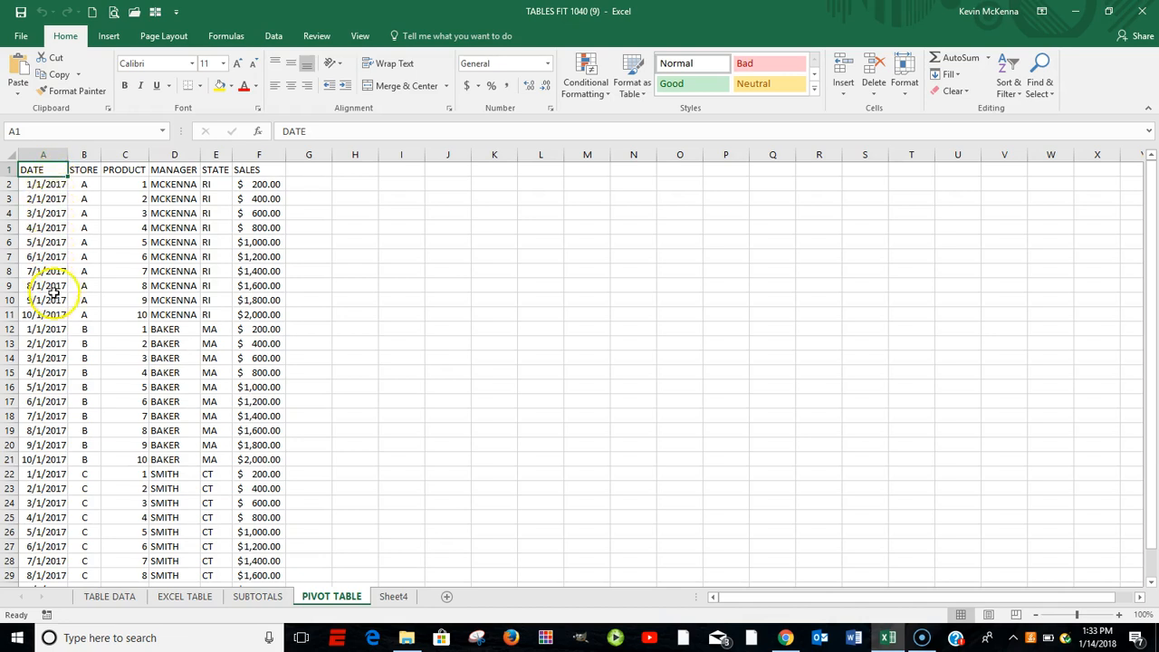
{"action": "left_click", "coordinate": [260, 169]}
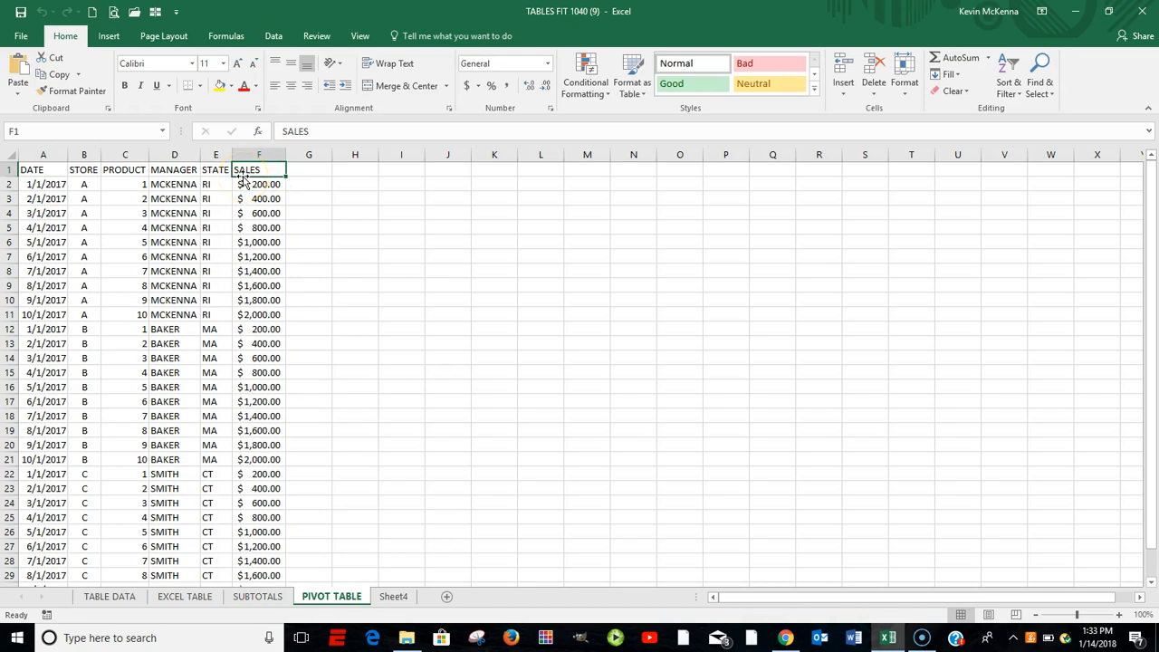
{"action": "left_click_drag", "start_coordinate": [244, 184], "coordinate": [271, 185]}
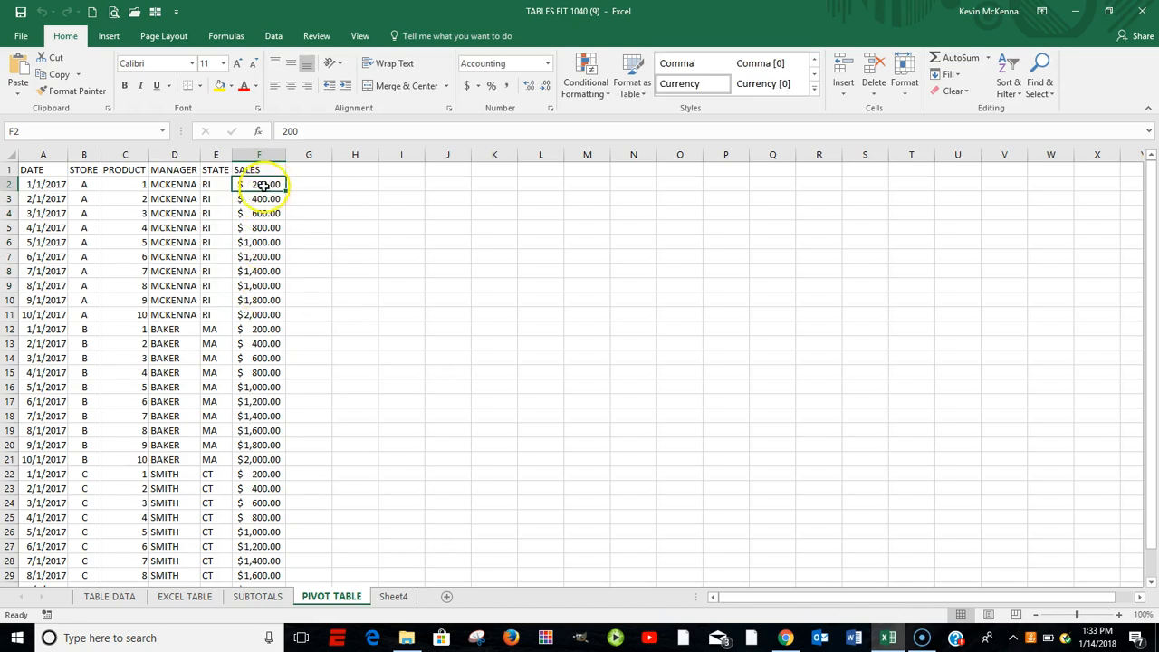
{"action": "left_click", "coordinate": [261, 170]}
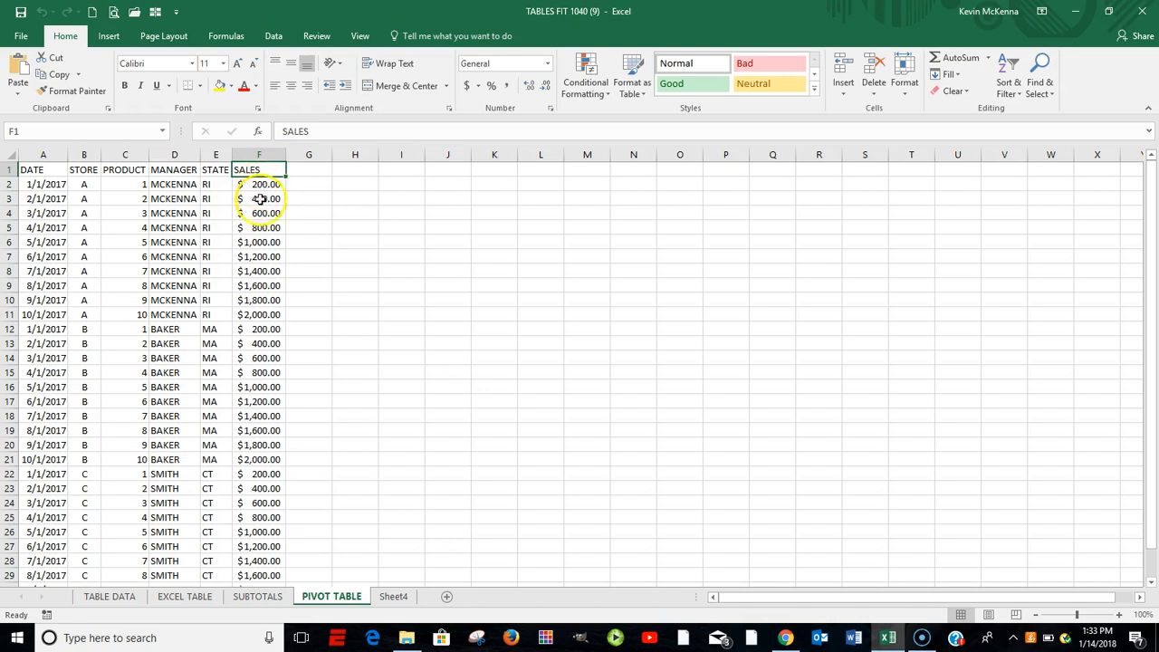
{"action": "left_click", "coordinate": [158, 168]}
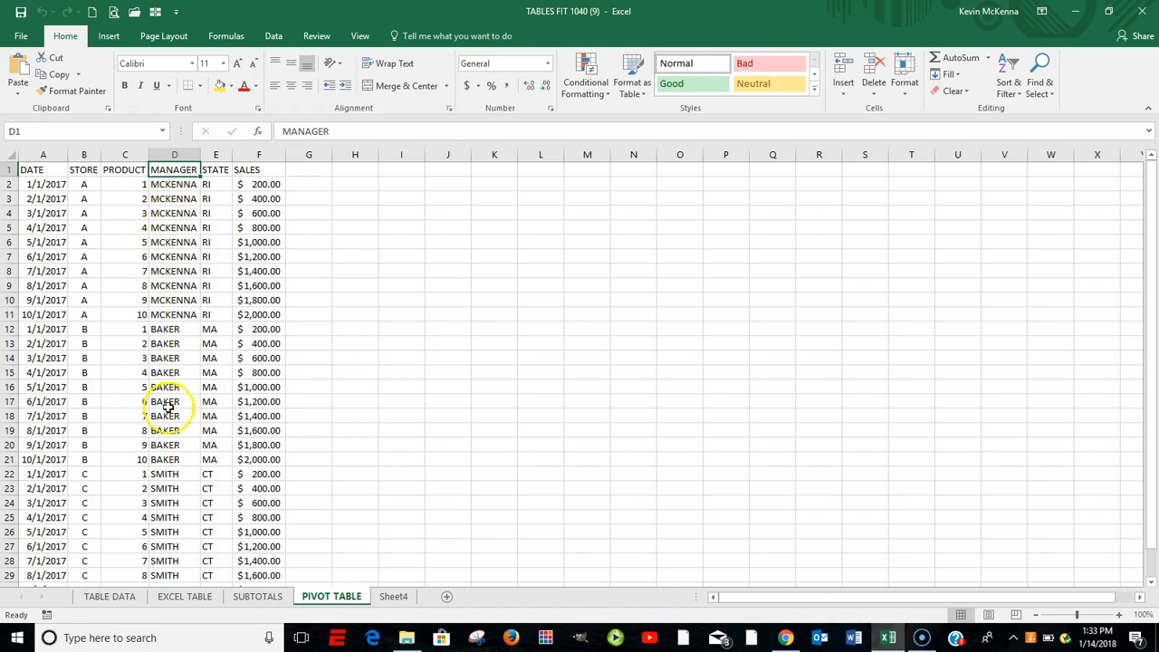
{"action": "left_click", "coordinate": [172, 197]}
{"action": "left_click", "coordinate": [174, 227]}
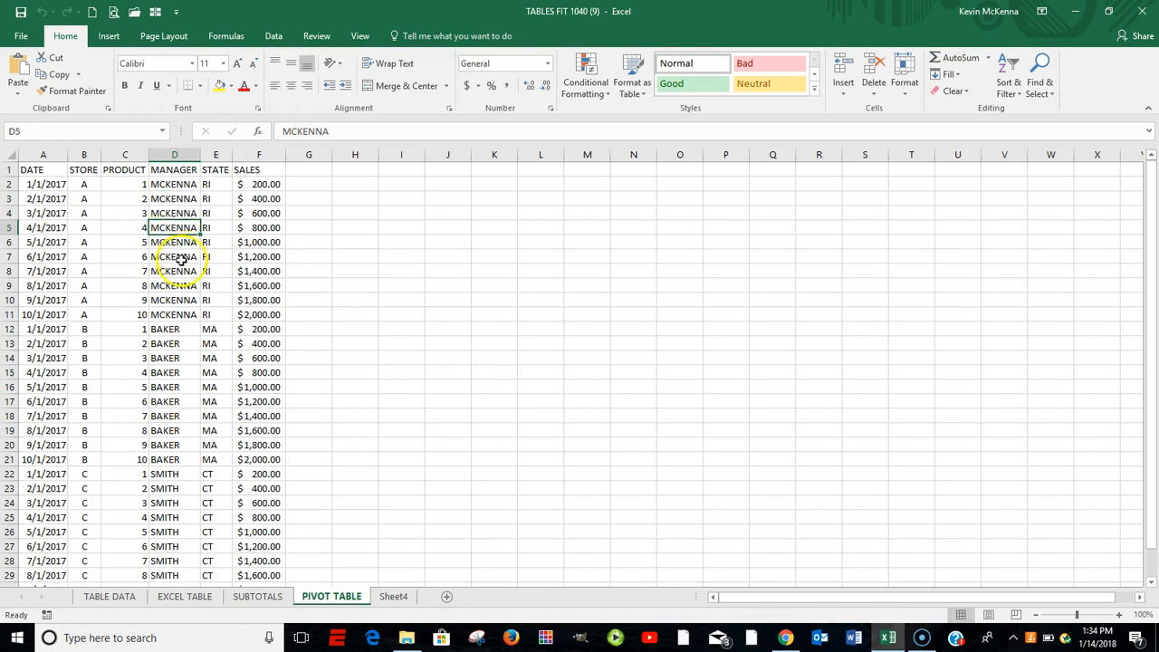
{"action": "left_click", "coordinate": [170, 183]}
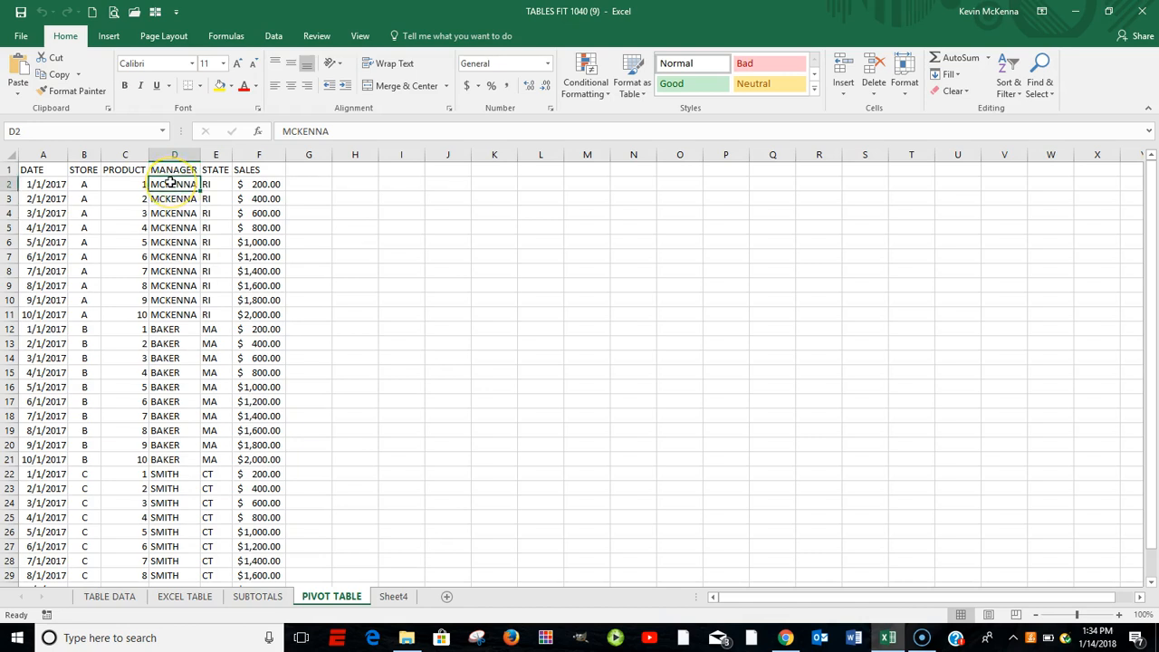
{"action": "left_click", "coordinate": [34, 167]}
{"action": "left_click_drag", "start_coordinate": [34, 167], "coordinate": [235, 170]}
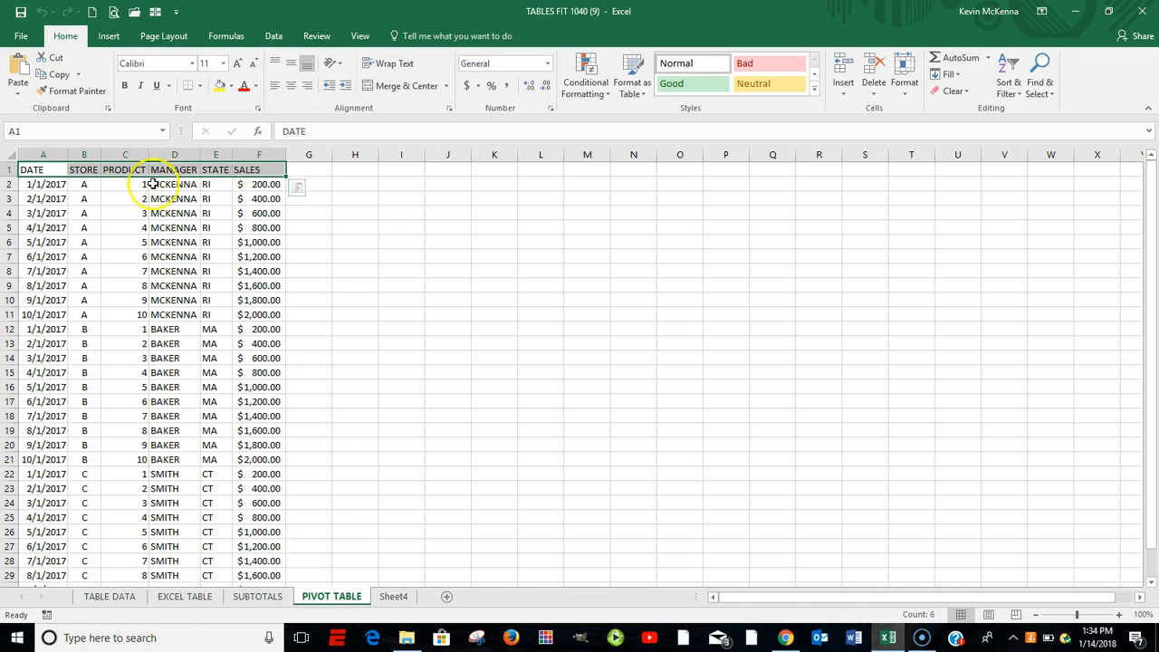
- Convert the data range A1:F31 into an Excel table with headers
{"action": "left_click", "coordinate": [55, 187]}
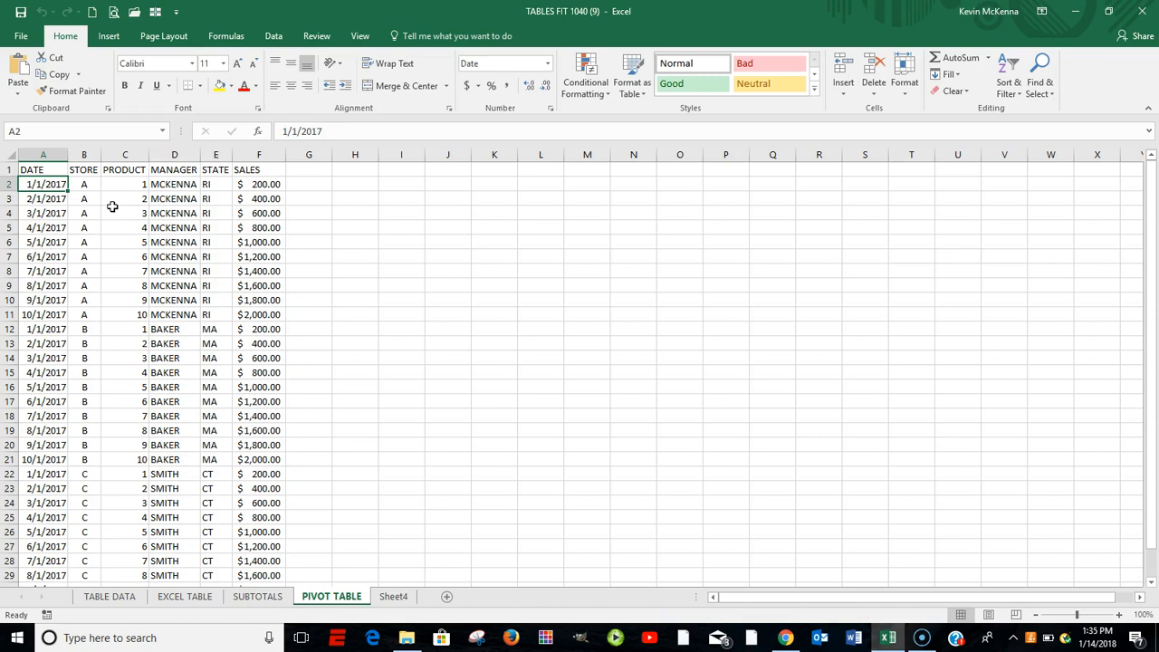
{"action": "key", "text": "ctrl+t"}
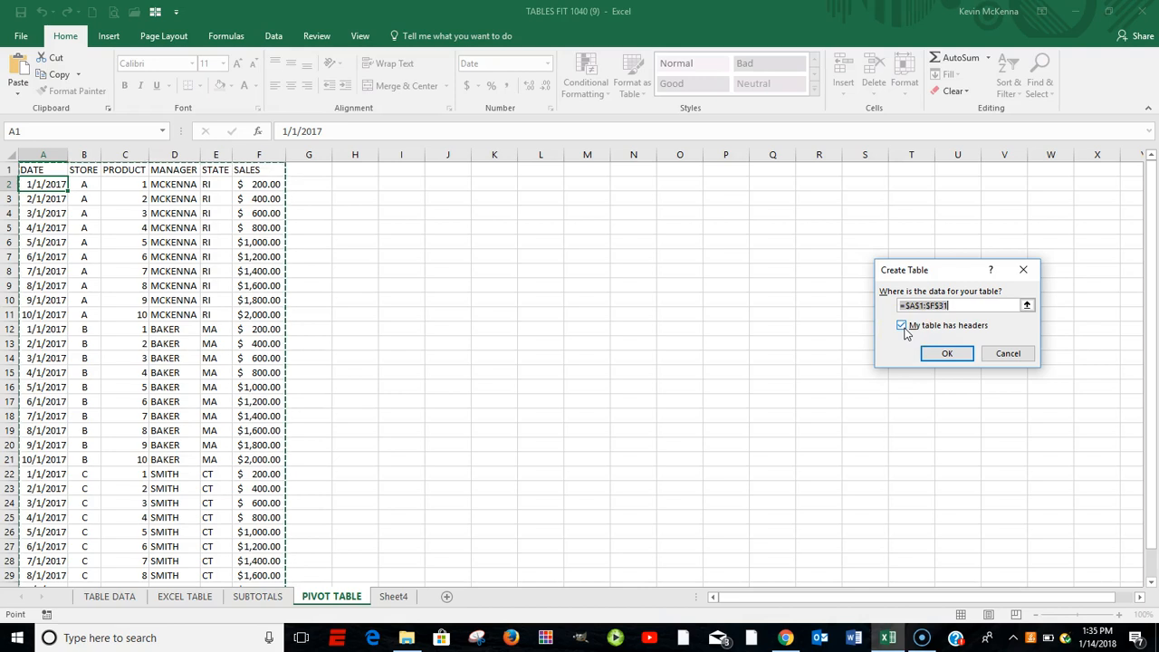
{"action": "left_click", "coordinate": [947, 354]}
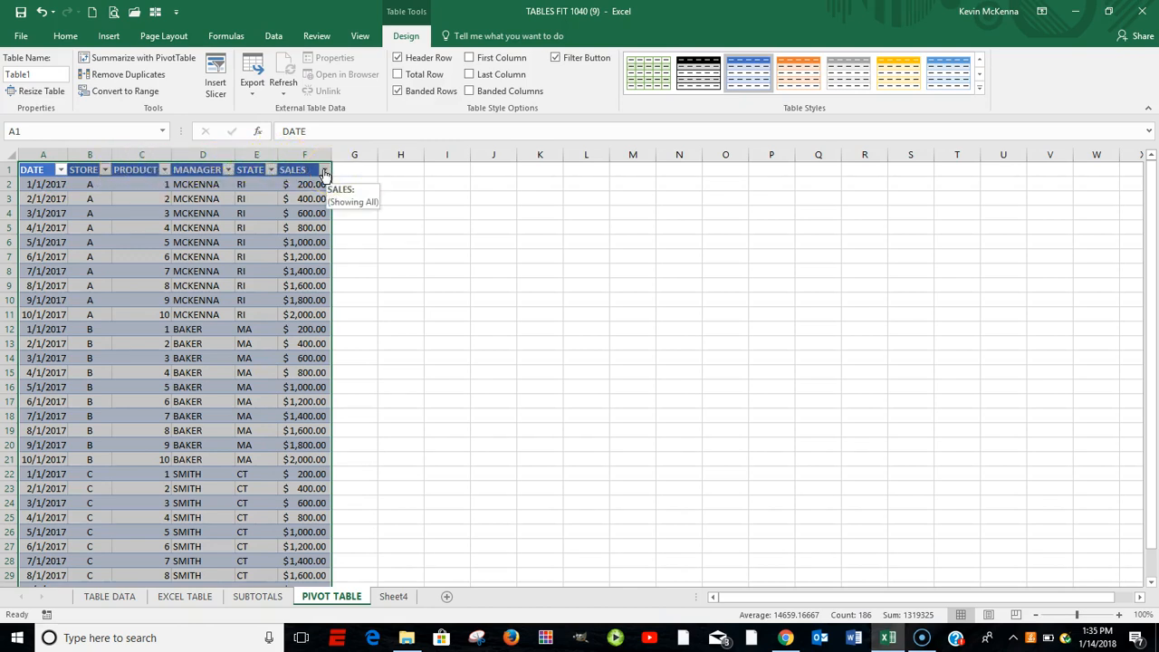
- Name the sales data table pivot
{"action": "left_click", "coordinate": [37, 73]}
{"action": "type", "text": "pivot"}
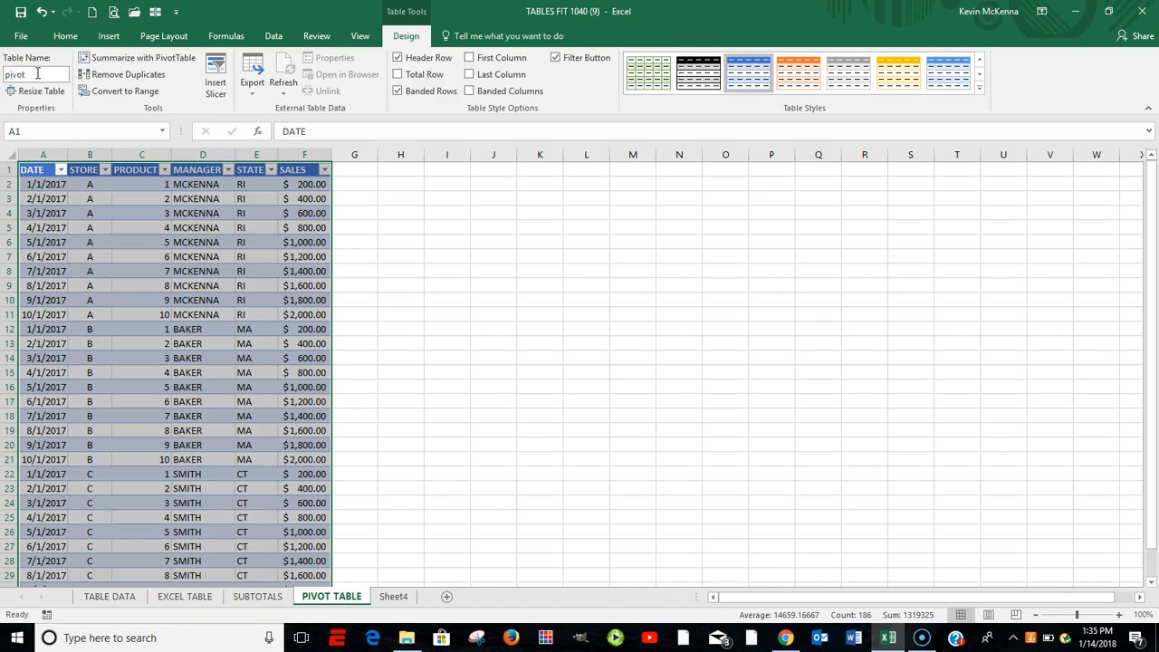
{"action": "left_click", "coordinate": [414, 214]}
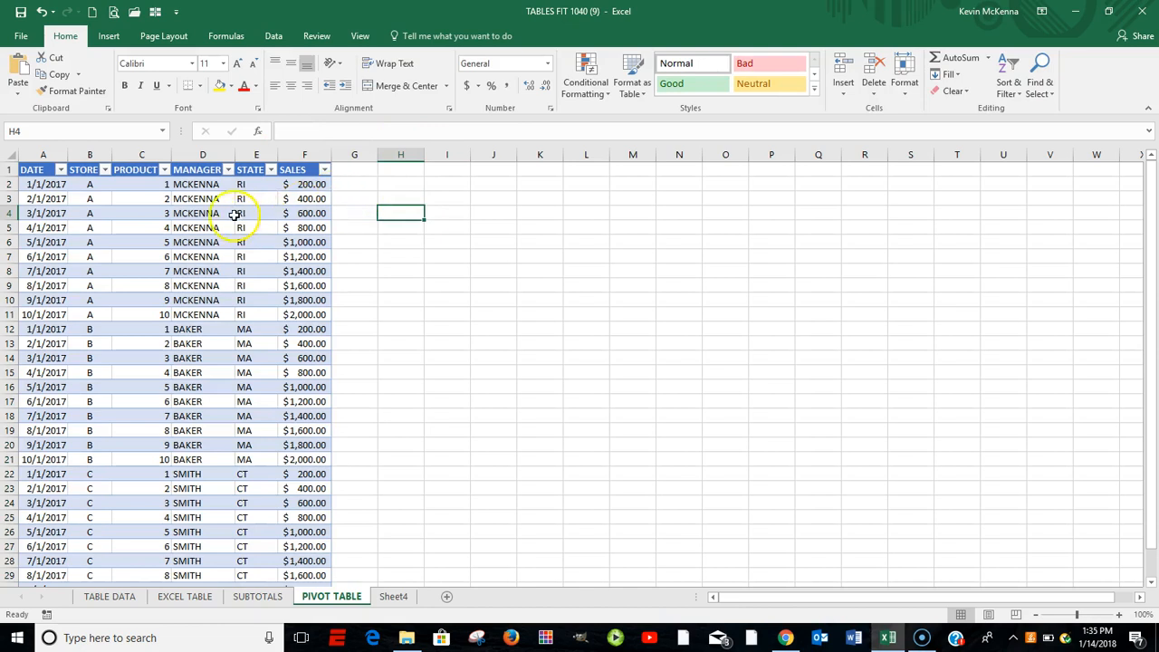
- Create a PivotTable from the table pivot on a new worksheet and add the DATE field to its rows
{"action": "left_click", "coordinate": [163, 185]}
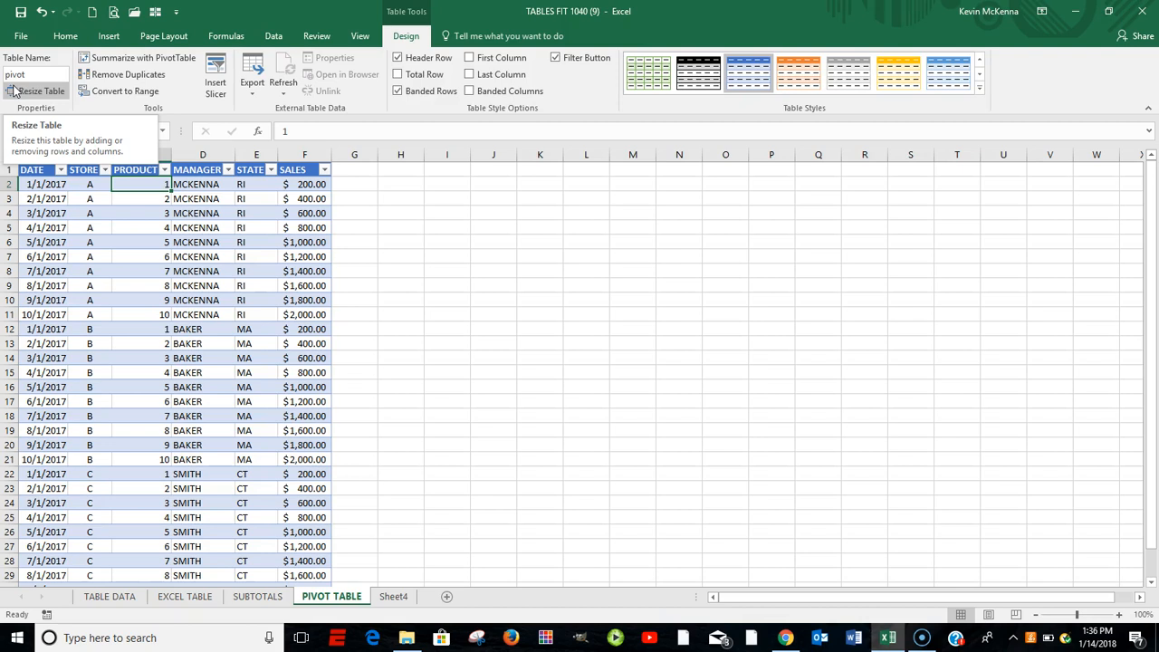
{"action": "left_click", "coordinate": [106, 36]}
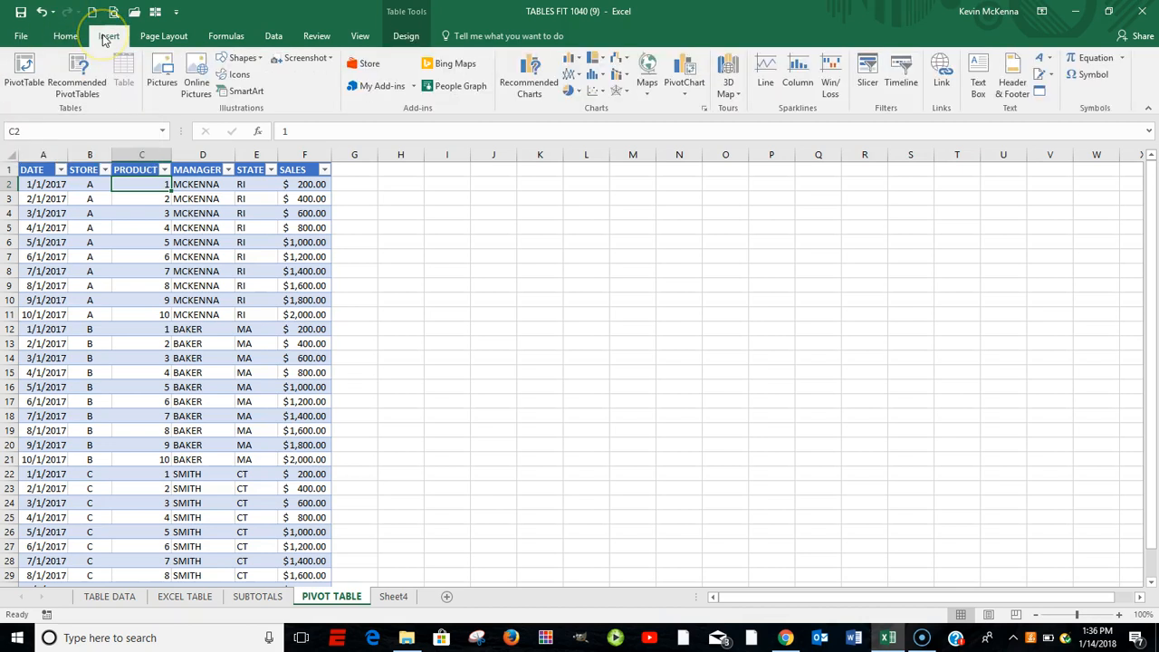
{"action": "left_click", "coordinate": [21, 70]}
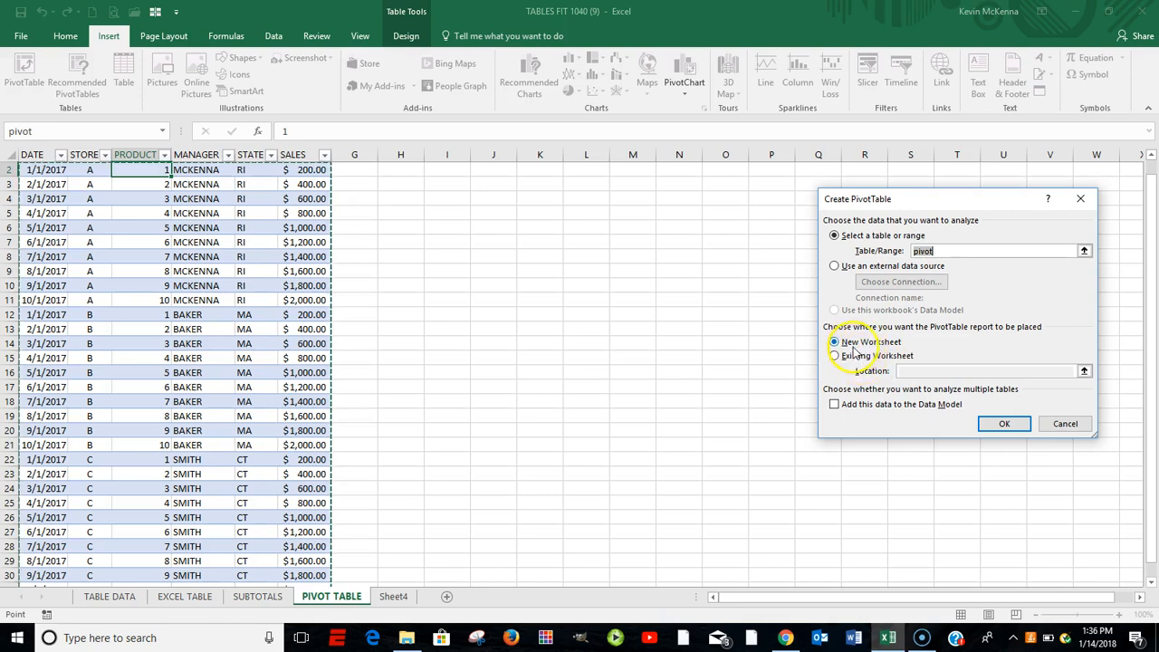
{"action": "left_click", "coordinate": [1005, 426]}
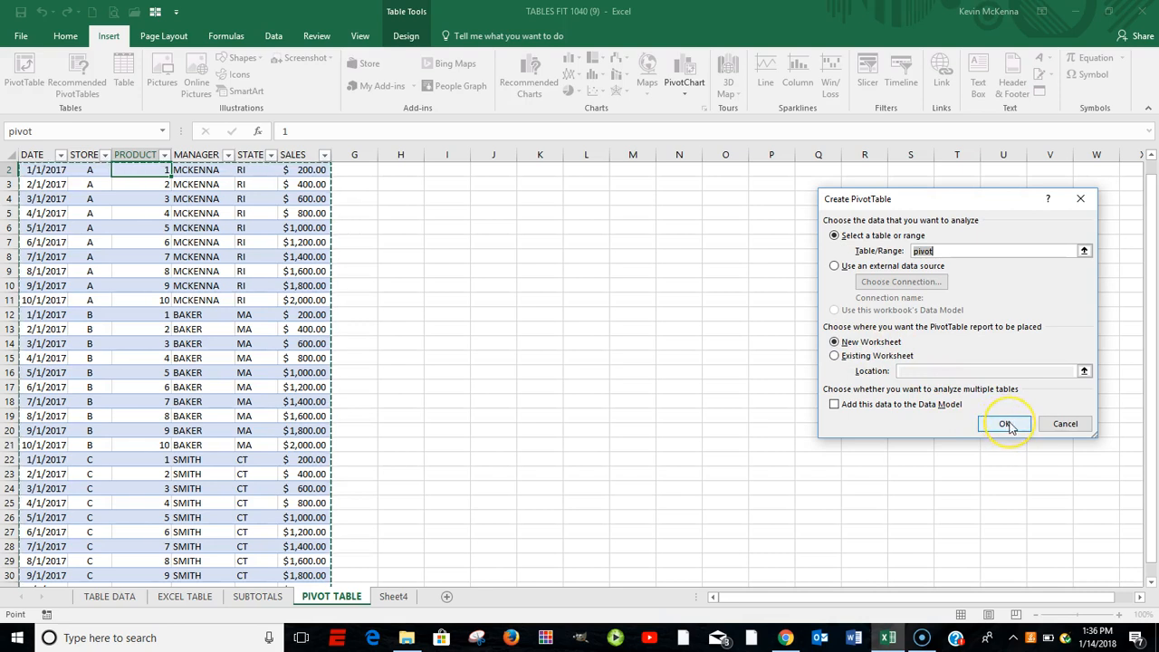
{"action": "left_click", "coordinate": [1004, 425]}
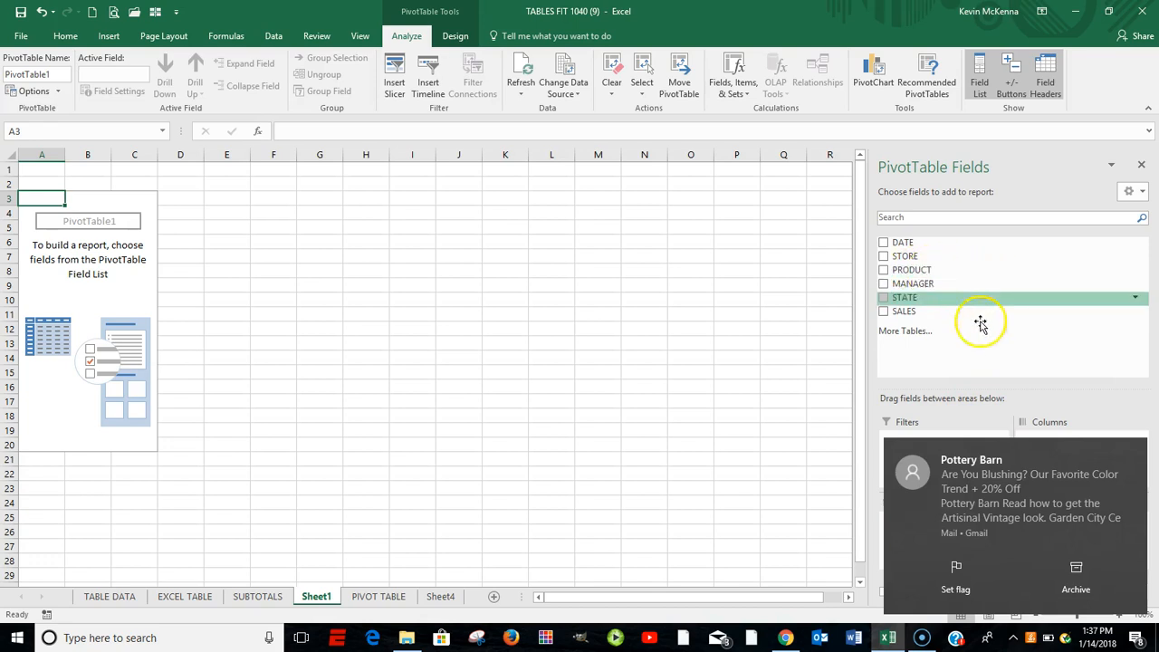
{"action": "left_click", "coordinate": [1133, 450]}
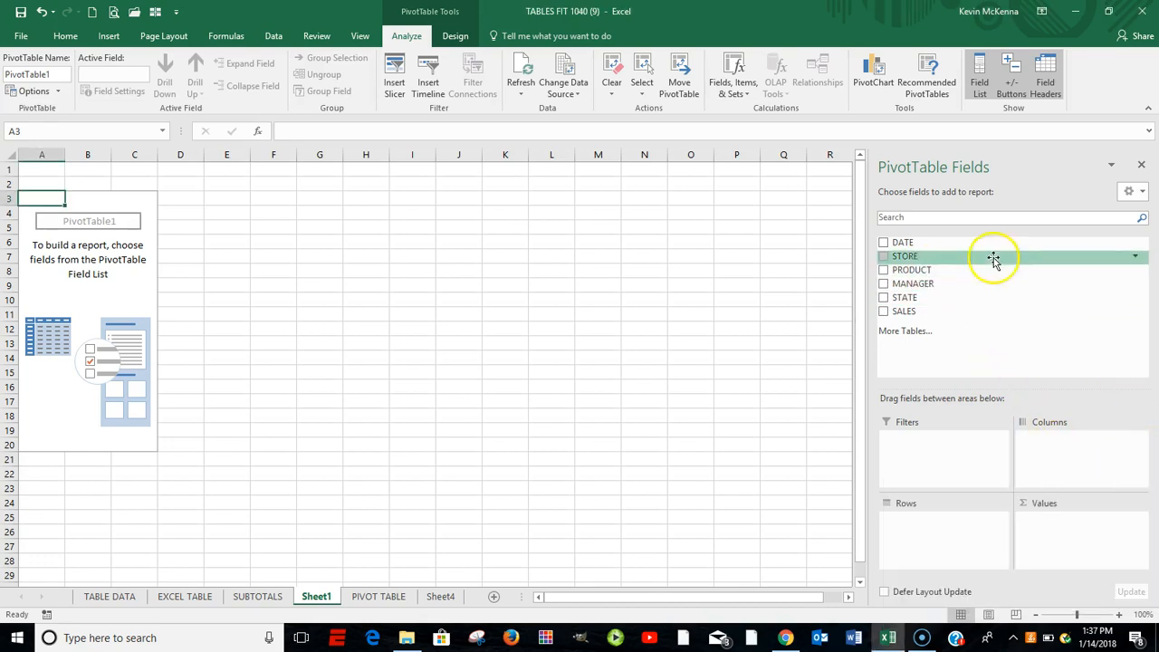
{"action": "left_click_drag", "start_coordinate": [918, 246], "coordinate": [909, 535]}
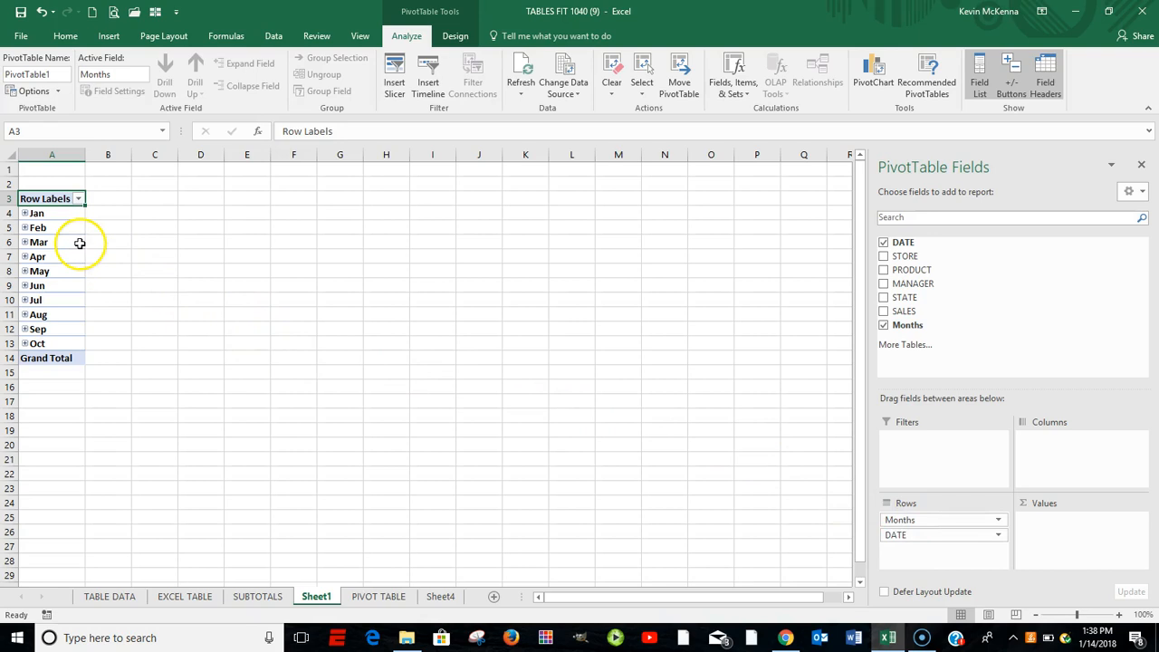
- Expand the Jan and Feb row labels to view their dates, and collapse both months again
{"action": "left_click", "coordinate": [30, 217]}
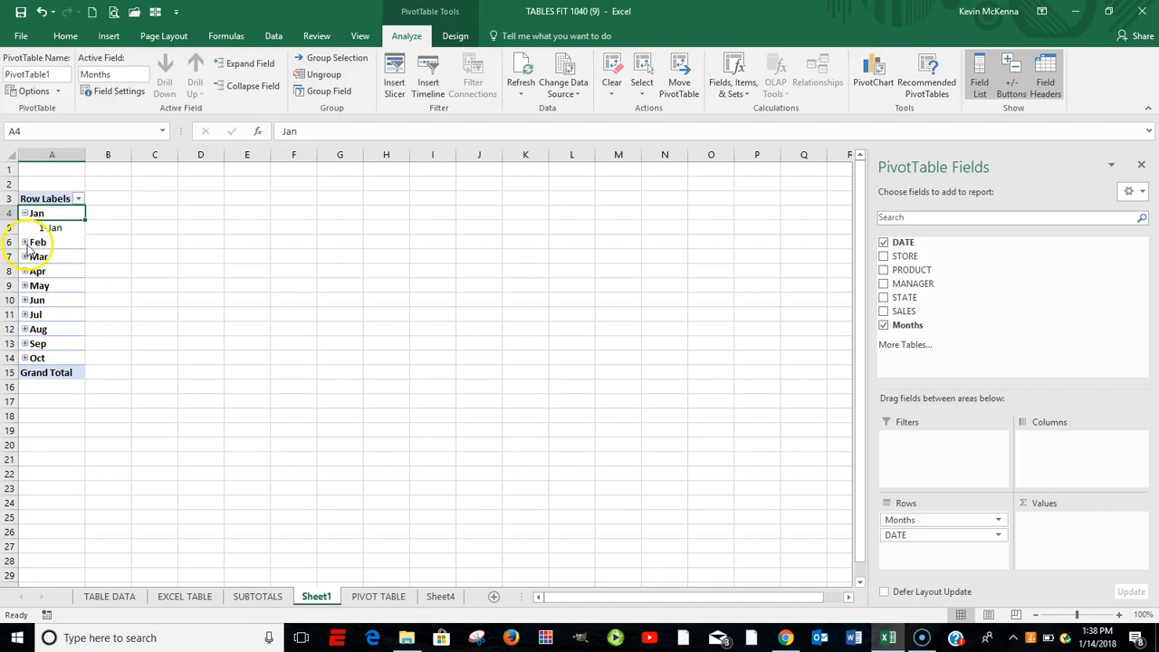
{"action": "left_click", "coordinate": [25, 243]}
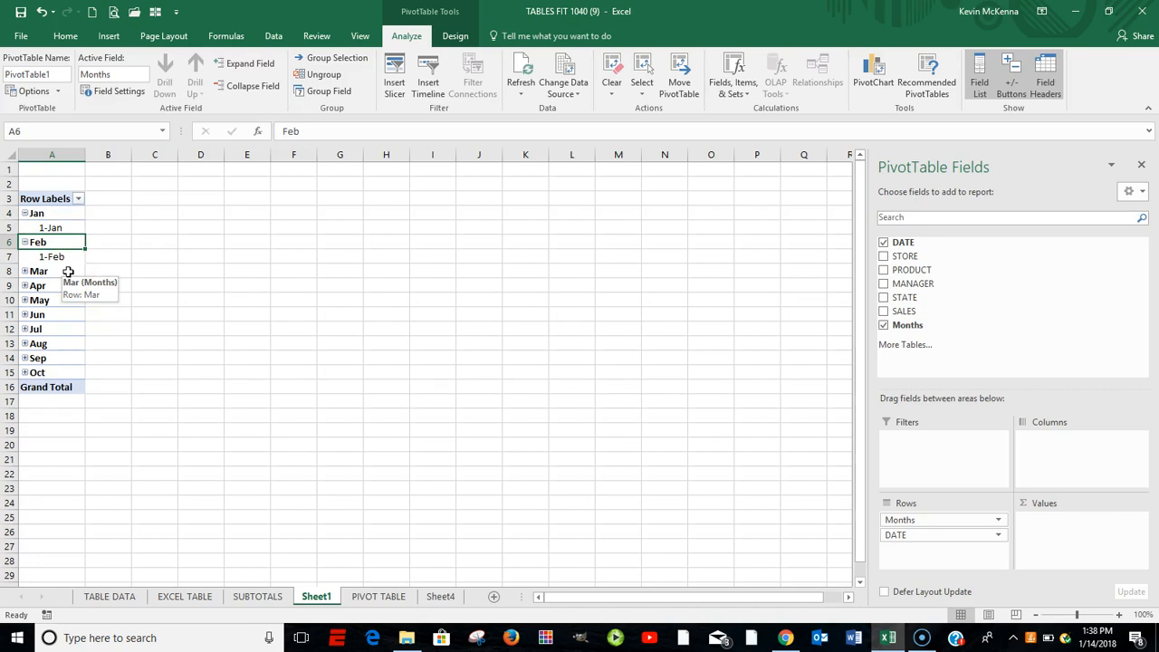
{"action": "left_click", "coordinate": [24, 242]}
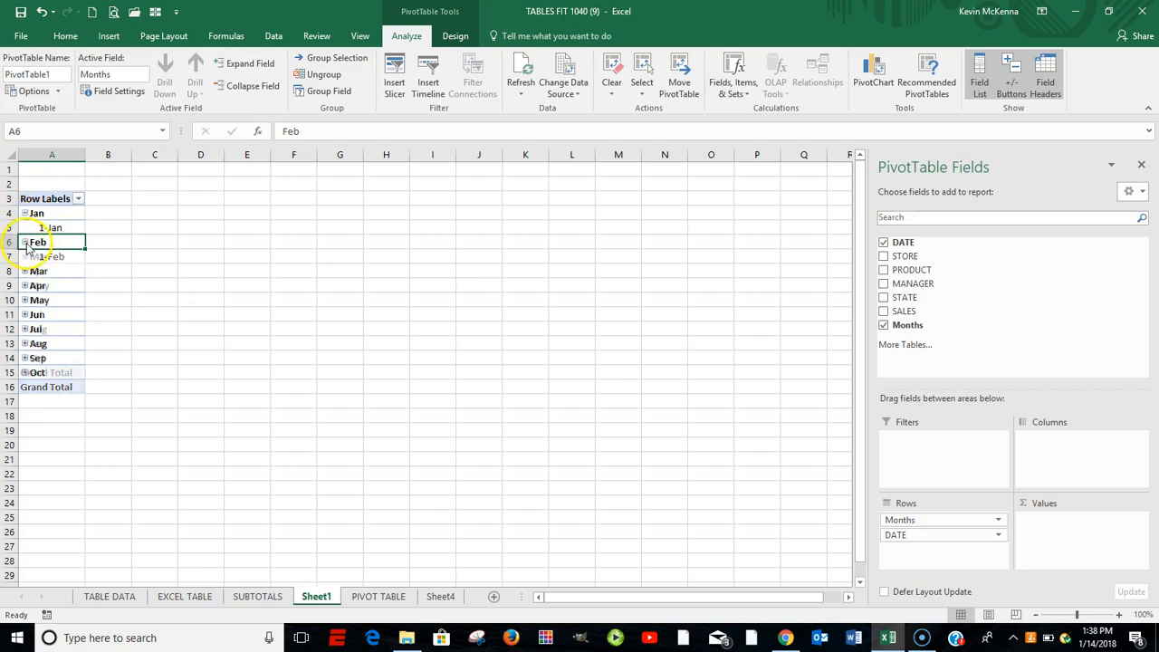
{"action": "left_click", "coordinate": [28, 224]}
{"action": "left_click", "coordinate": [29, 214]}
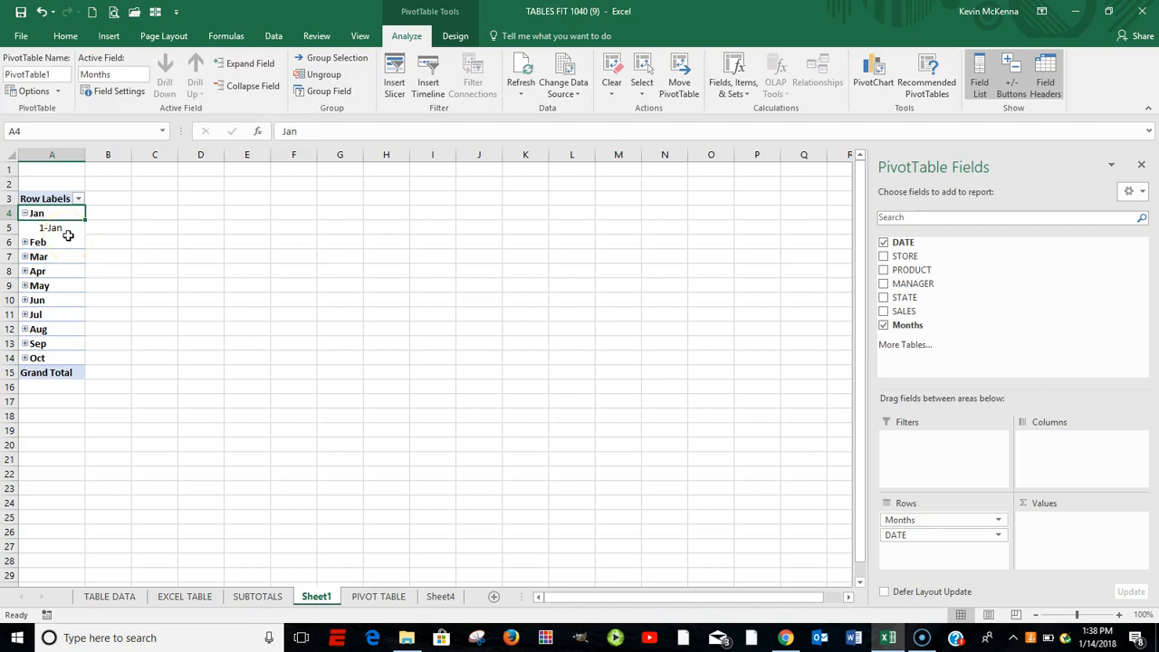
{"action": "left_click", "coordinate": [25, 214]}
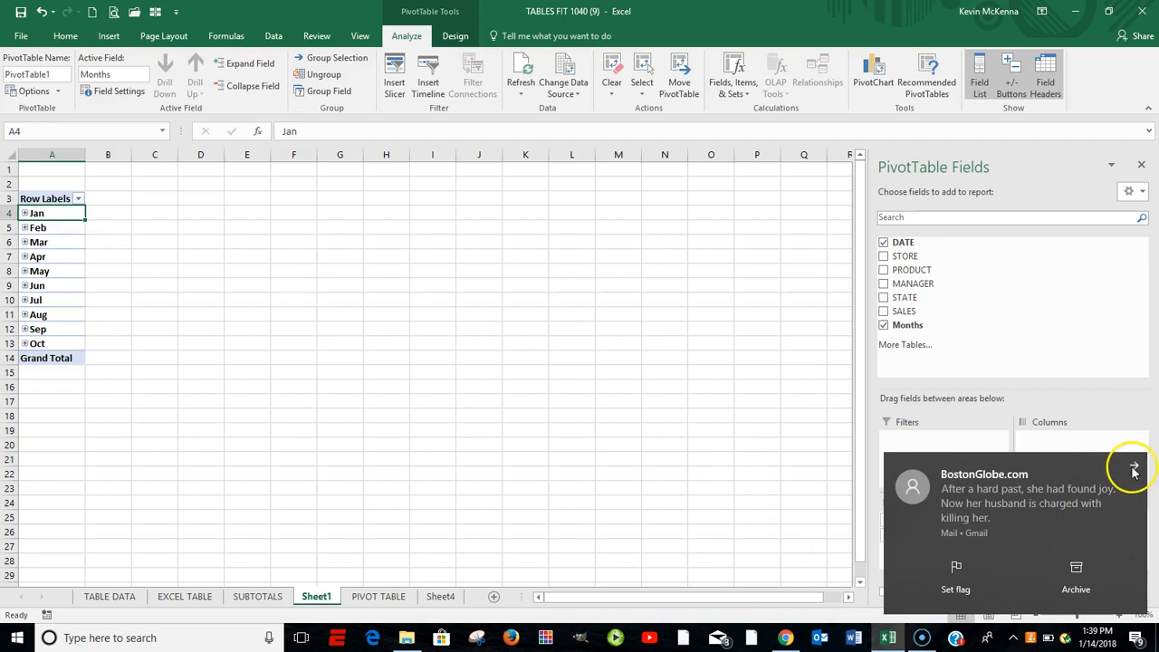
- Group the PivotTable's date row labels by days, months, quarters and years
{"action": "left_click", "coordinate": [1133, 469]}
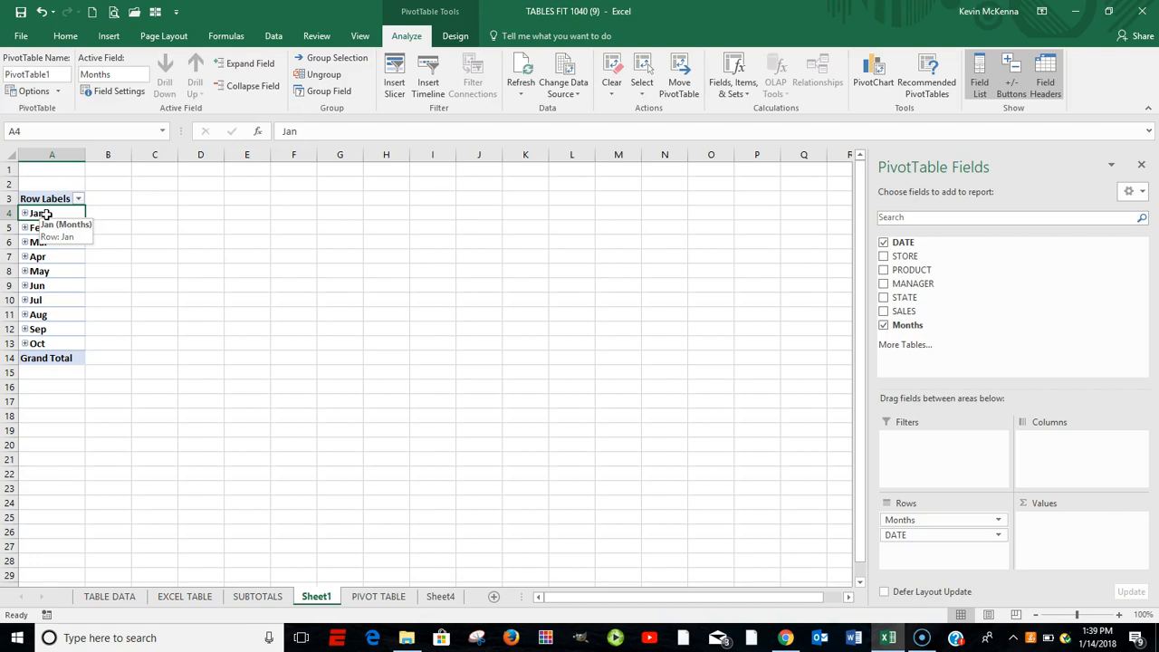
{"action": "right_click", "coordinate": [46, 215]}
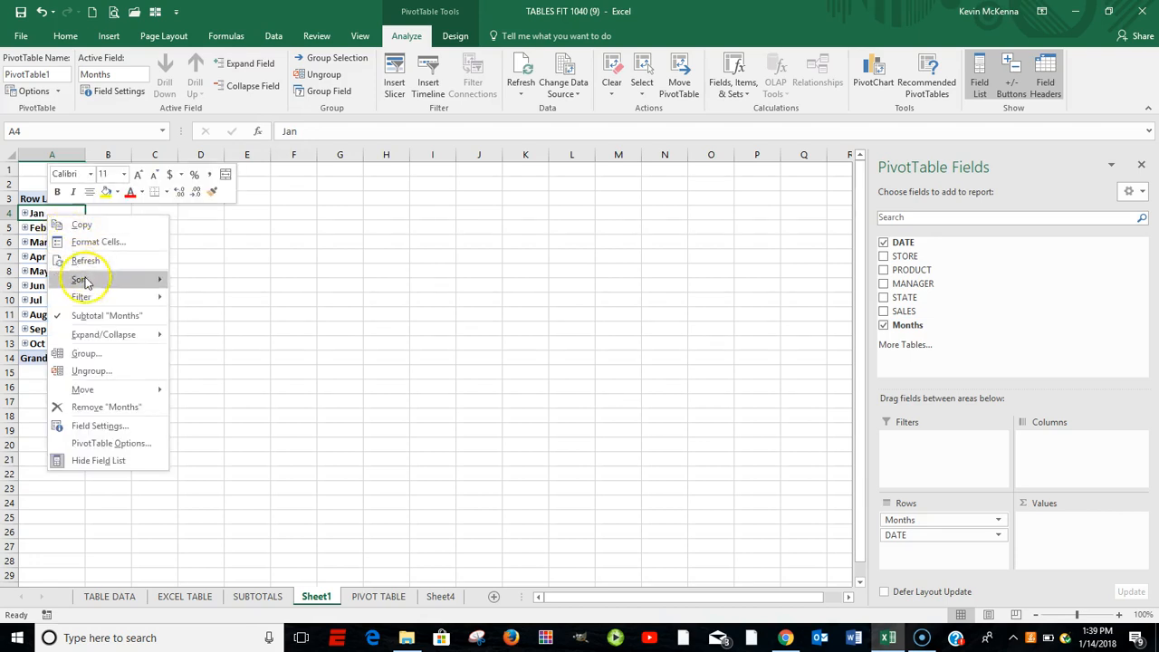
{"action": "left_click", "coordinate": [88, 355]}
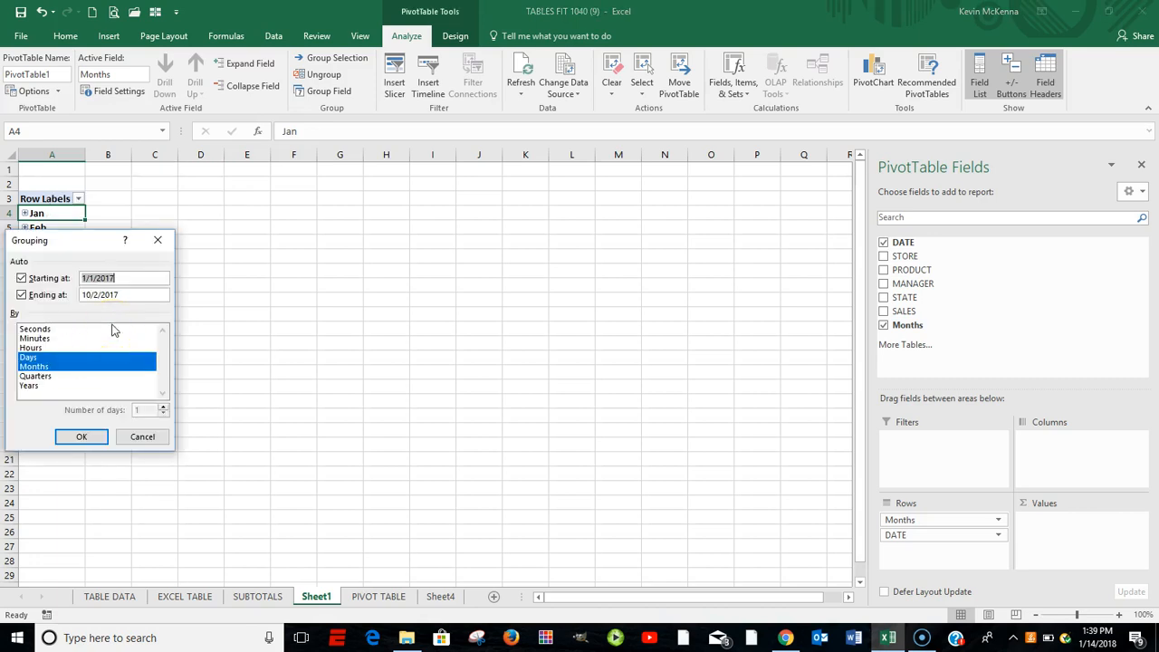
{"action": "left_click", "coordinate": [115, 279]}
{"action": "left_click", "coordinate": [42, 379]}
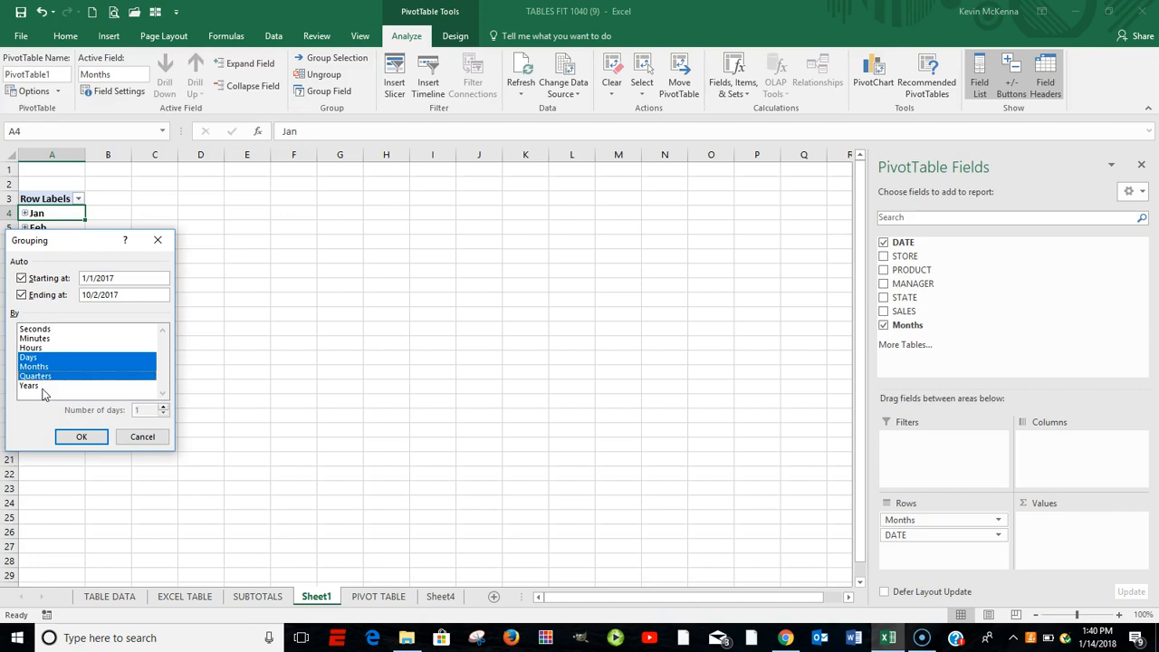
{"action": "left_click", "coordinate": [38, 387]}
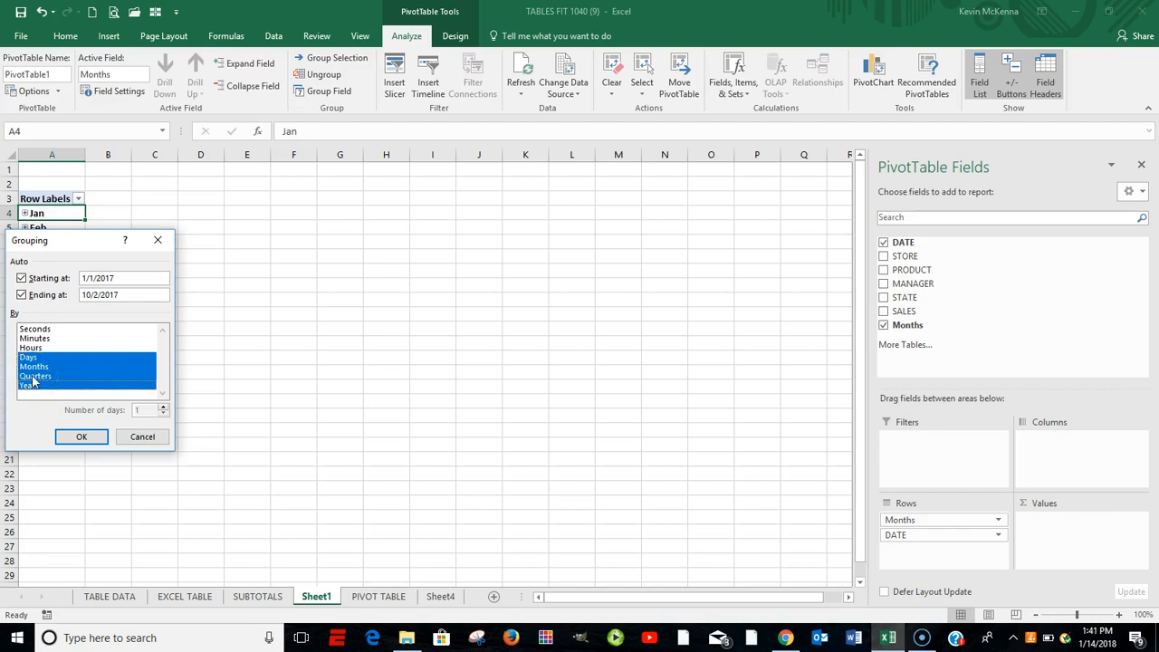
{"action": "left_click", "coordinate": [82, 437]}
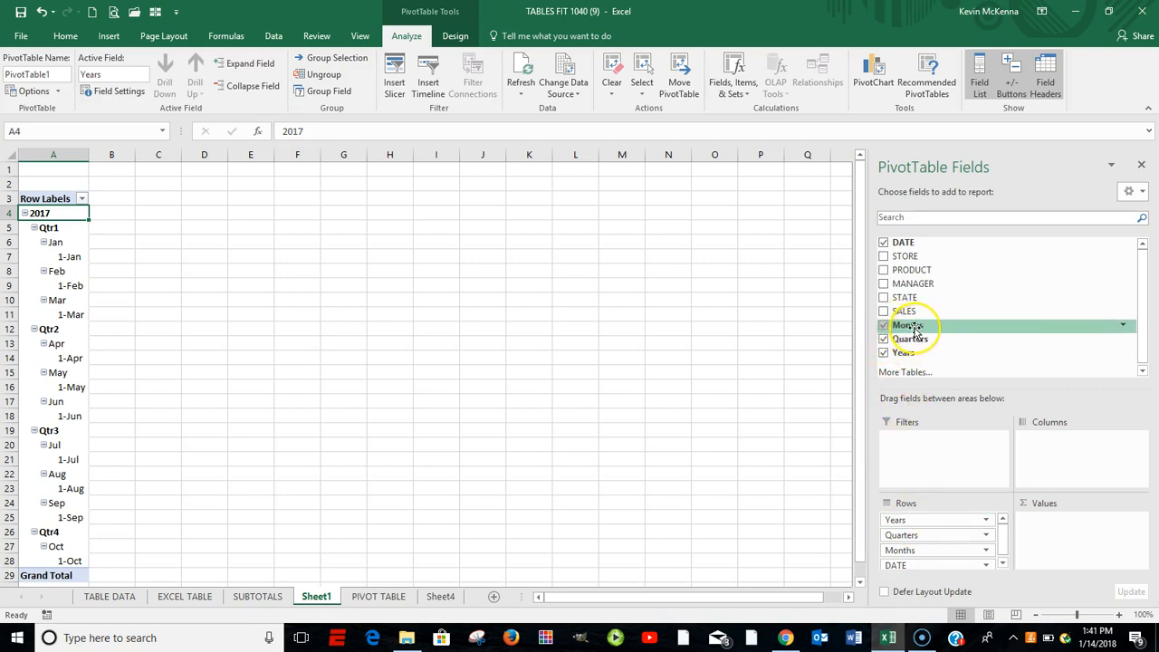
{"action": "left_click", "coordinate": [908, 244]}
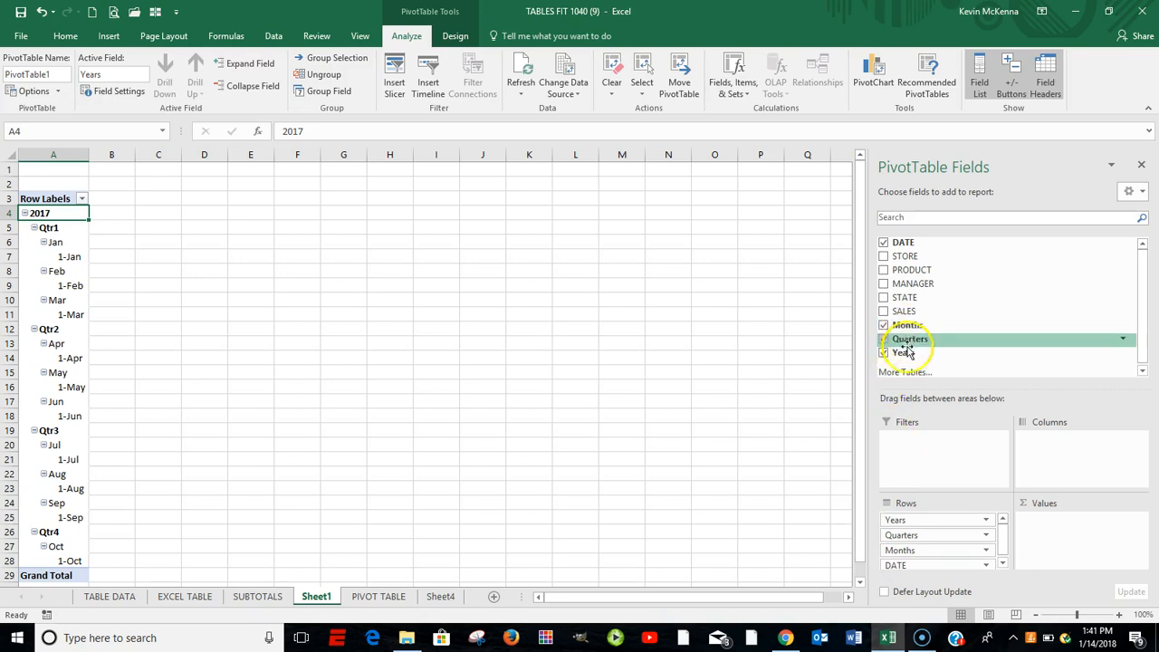
- Move the Years field from the PivotTable's rows to its filters and view the available year filter choices
{"action": "left_click", "coordinate": [894, 520]}
{"action": "left_click_drag", "start_coordinate": [894, 521], "coordinate": [911, 443]}
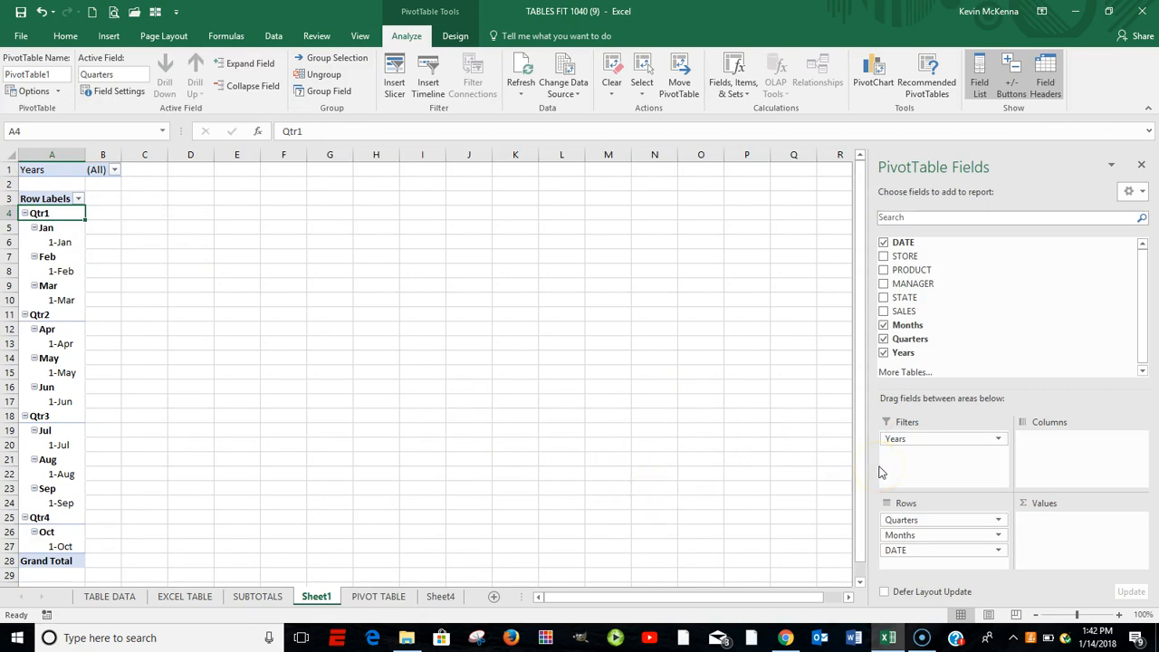
{"action": "left_click", "coordinate": [115, 170]}
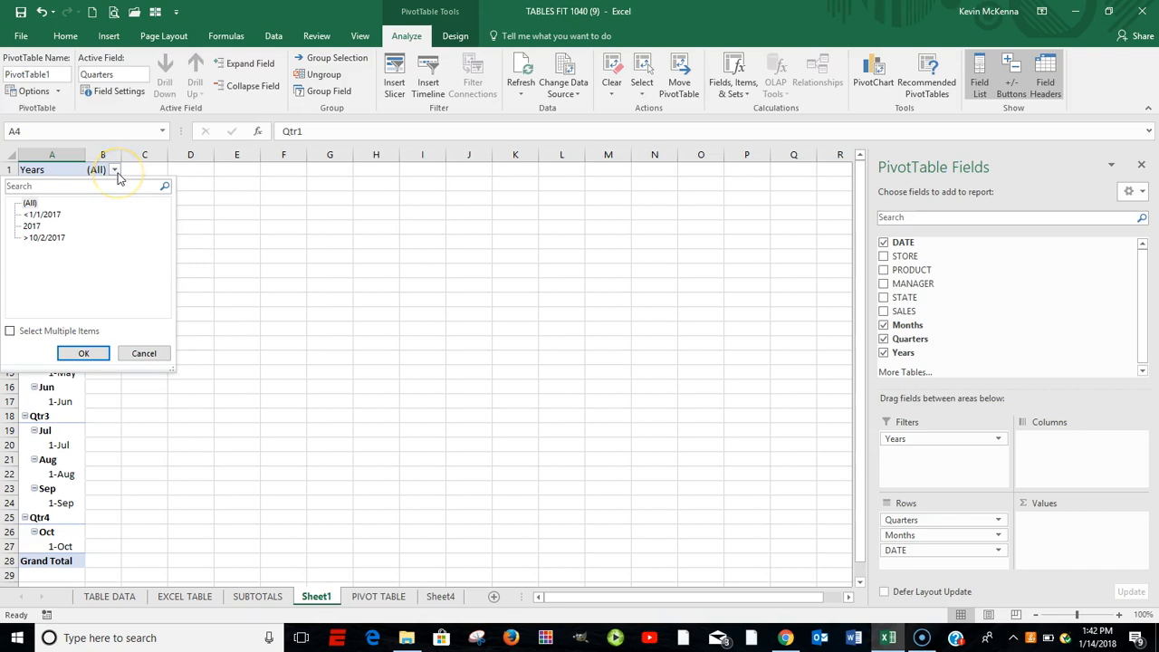
{"action": "left_click", "coordinate": [115, 171]}
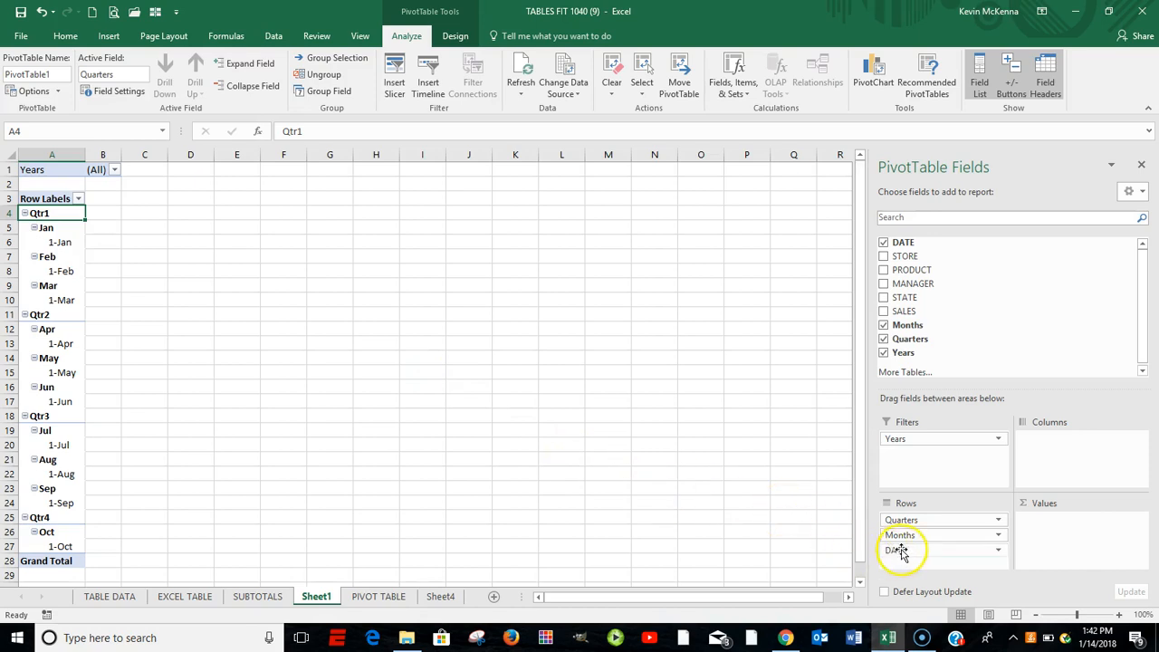
- Move the Months field from the rows to the columns and add the SALES field to the values as a sum
{"action": "left_click_drag", "start_coordinate": [908, 539], "coordinate": [1062, 441]}
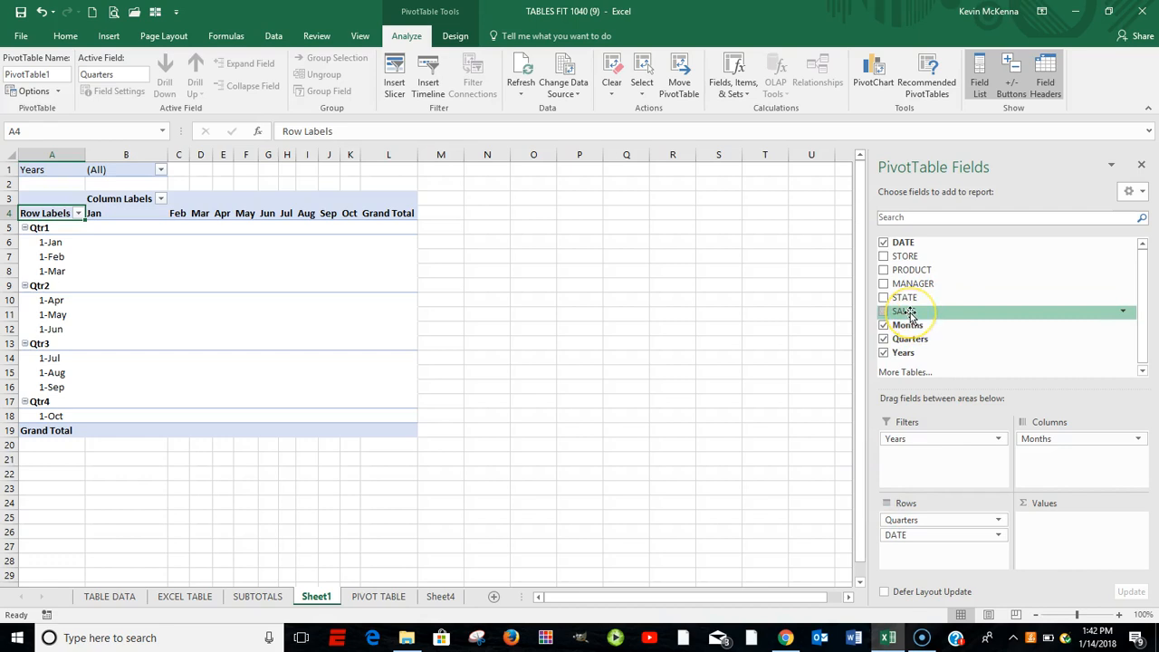
{"action": "left_click_drag", "start_coordinate": [909, 314], "coordinate": [1039, 528]}
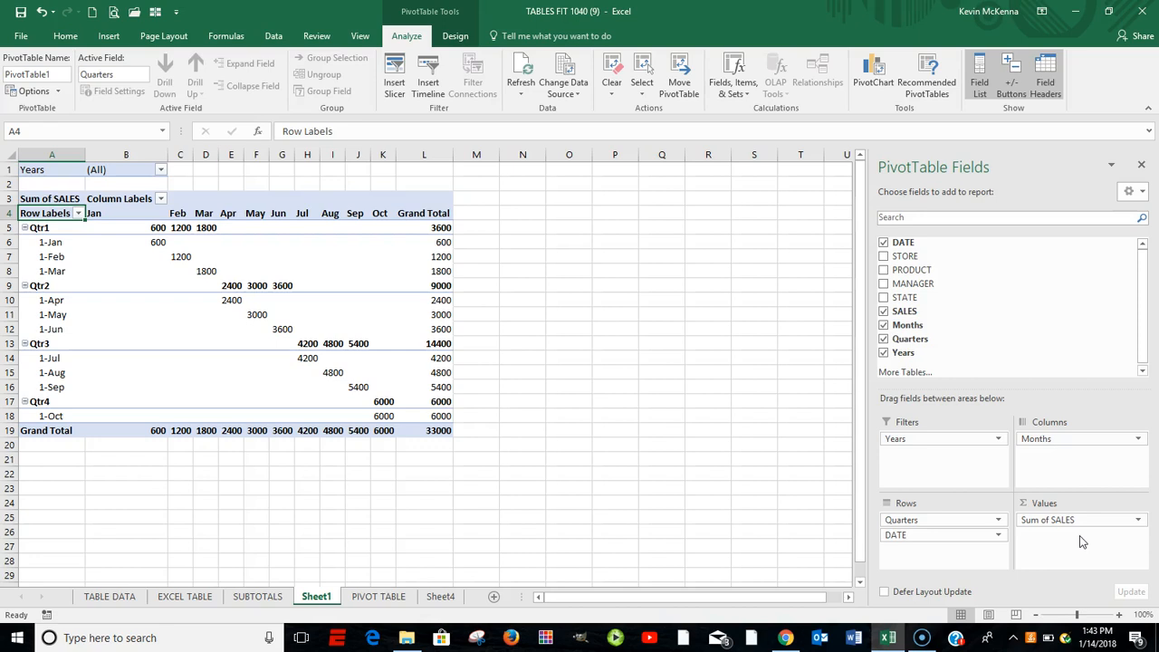
{"action": "left_click", "coordinate": [1047, 543]}
{"action": "mouse_move", "coordinate": [146, 355]}
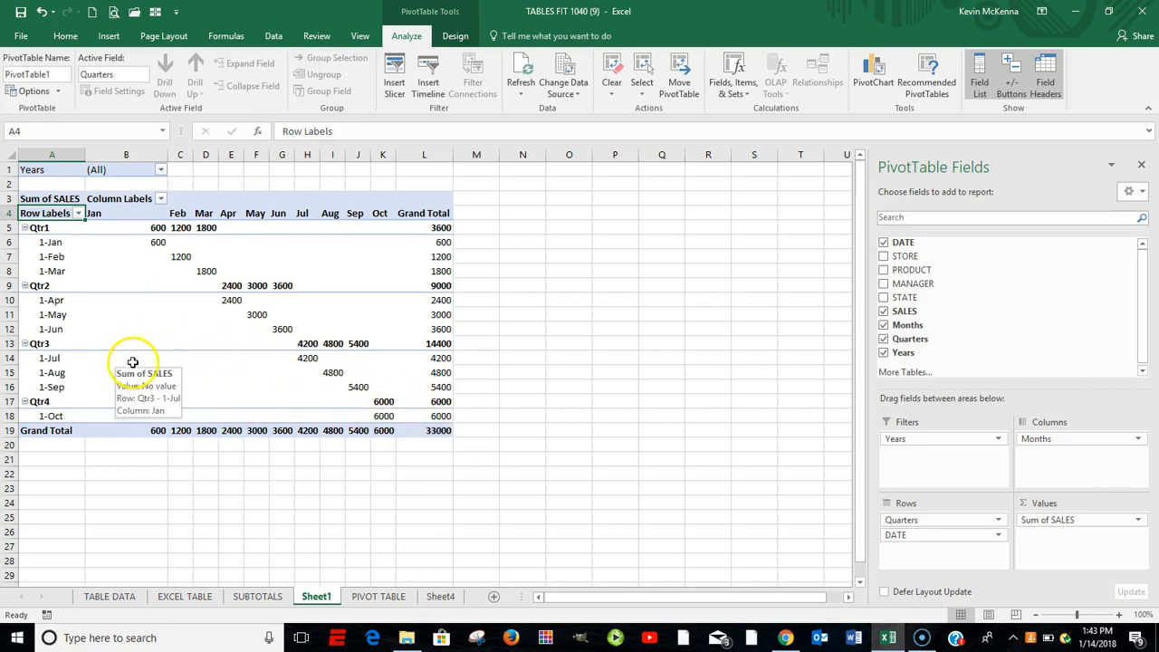
{"action": "mouse_move", "coordinate": [310, 364]}
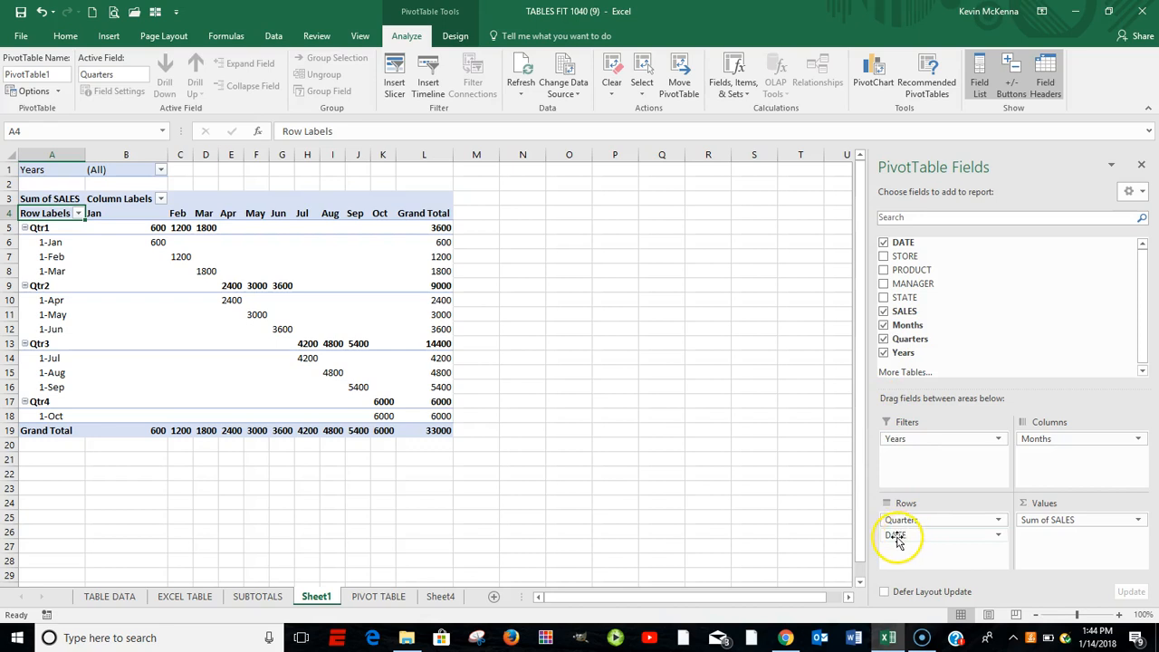
- Remove the DATE field from the PivotTable's rows, leaving only Quarters there
{"action": "left_click_drag", "start_coordinate": [902, 536], "coordinate": [902, 536]}
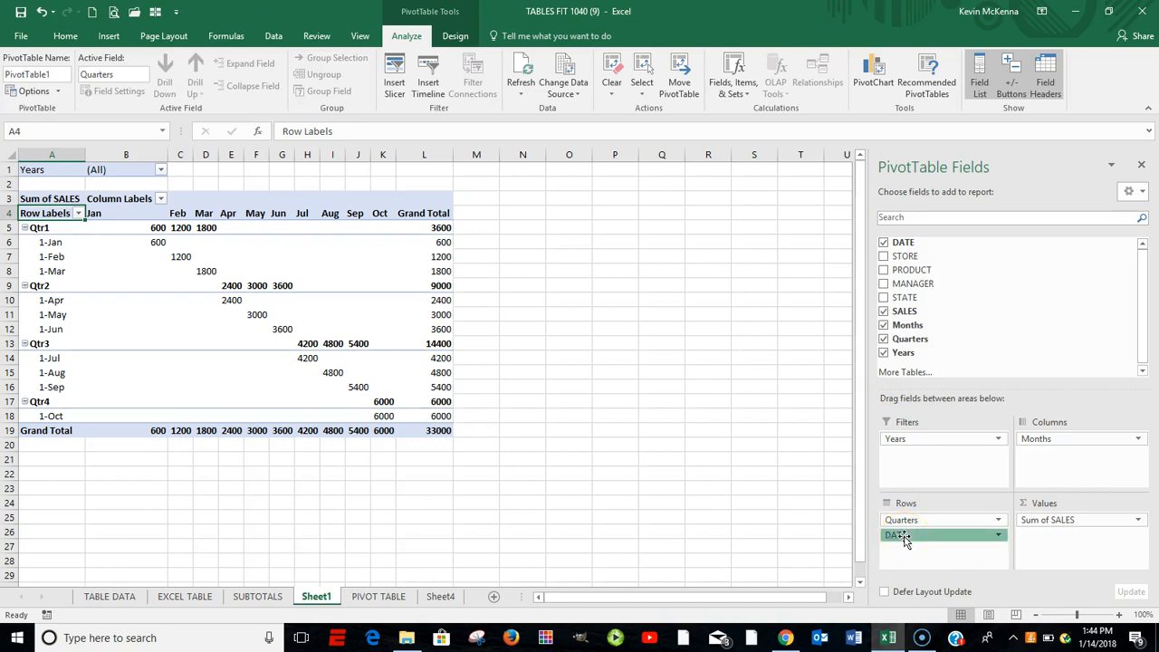
{"action": "left_click_drag", "start_coordinate": [903, 536], "coordinate": [795, 527]}
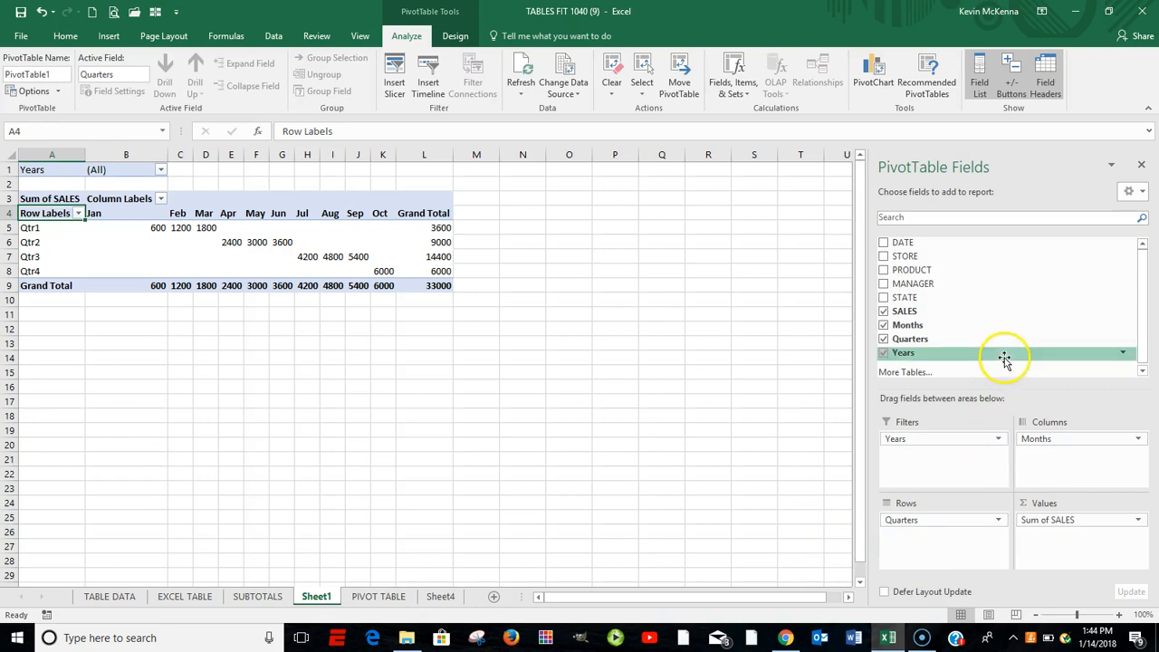
{"action": "left_click_drag", "start_coordinate": [905, 243], "coordinate": [917, 535]}
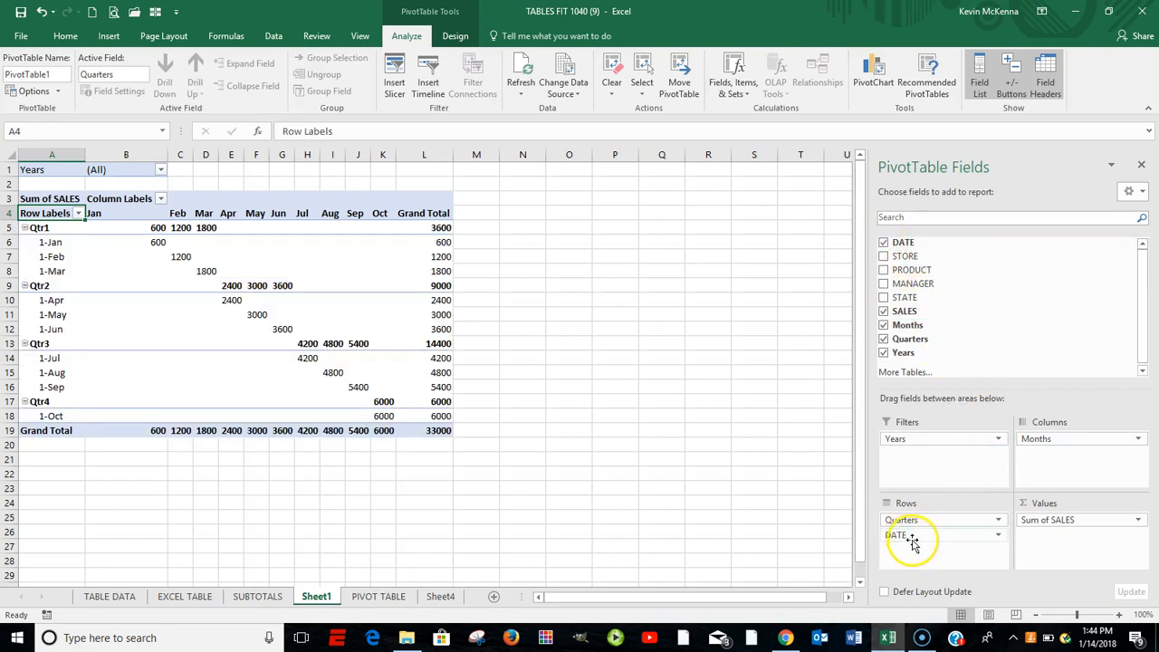
{"action": "left_click", "coordinate": [902, 536]}
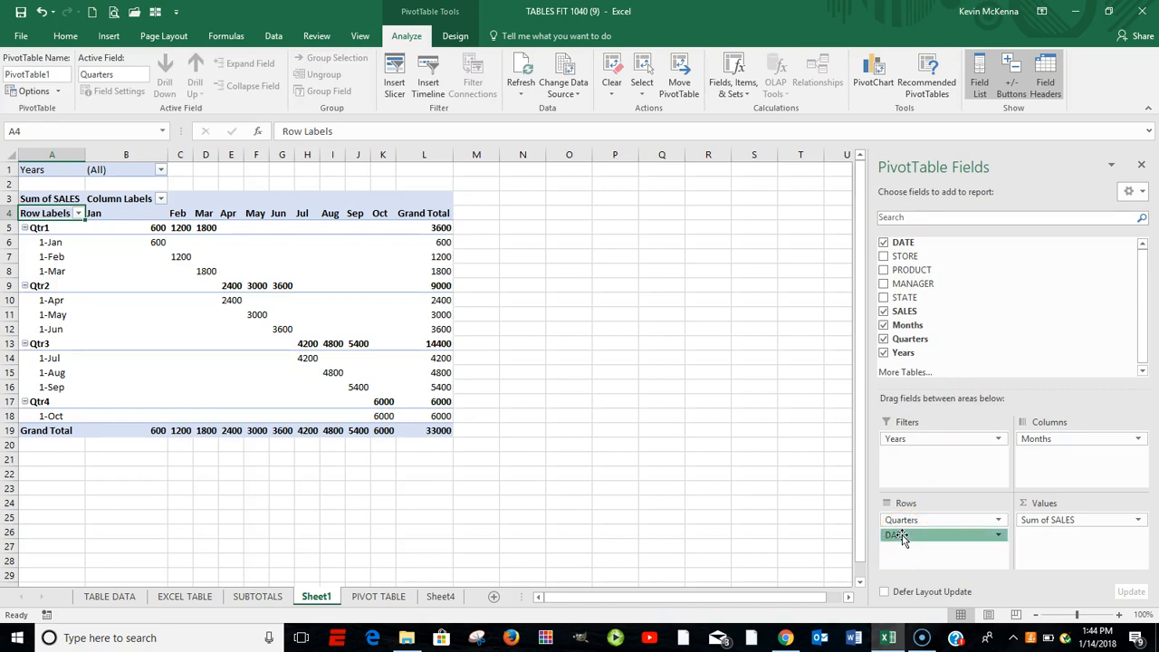
{"action": "left_click_drag", "start_coordinate": [902, 535], "coordinate": [811, 532]}
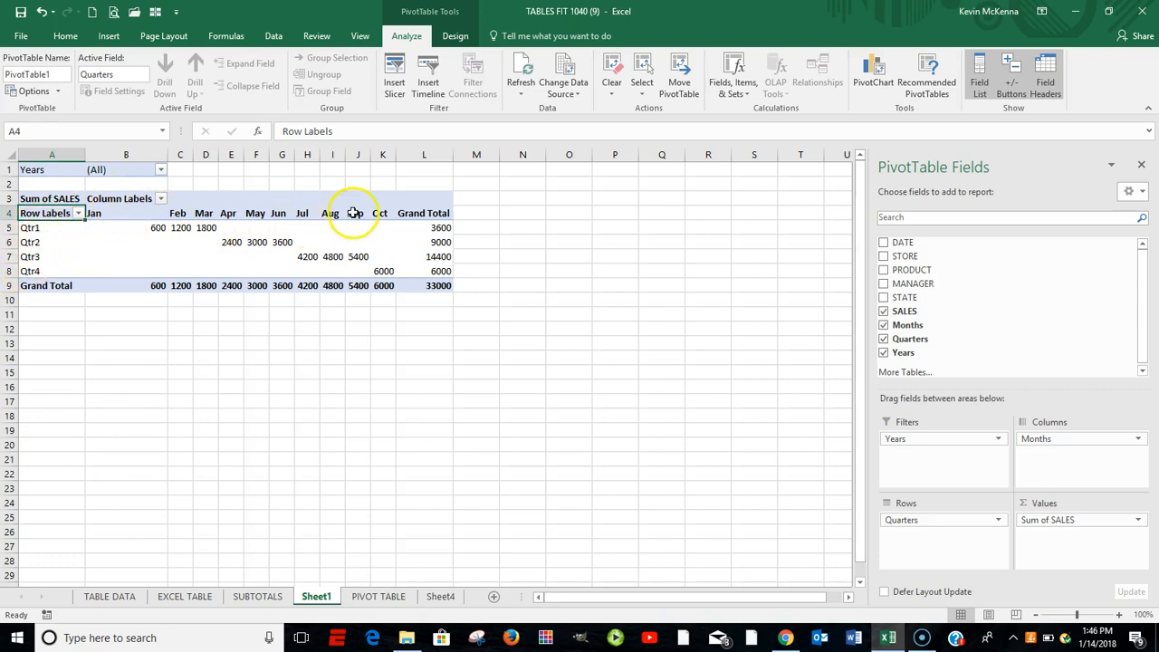
- Change the PivotTable's report layout to Tabular Form
{"action": "mouse_move", "coordinate": [359, 223]}
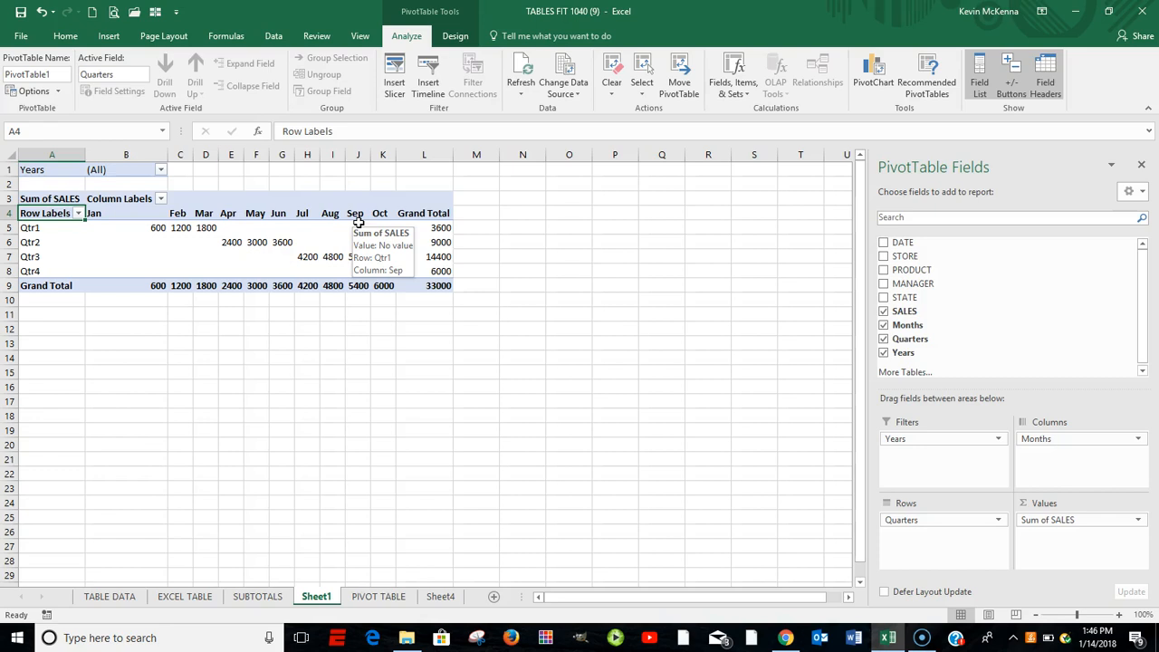
{"action": "left_click", "coordinate": [322, 239]}
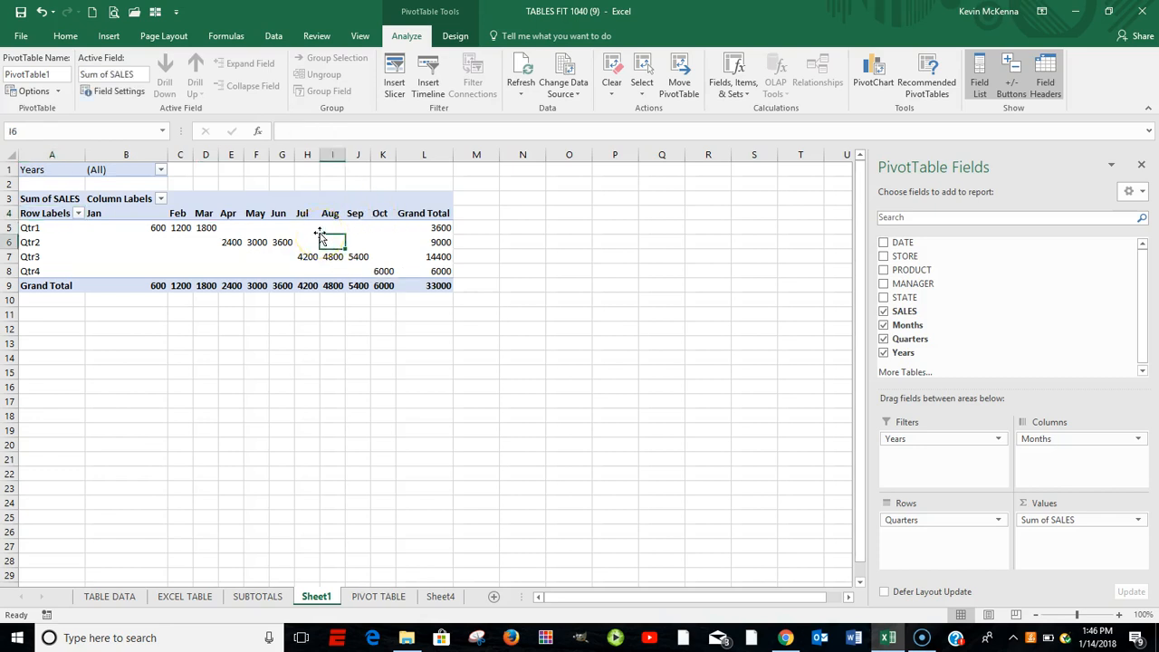
{"action": "left_click", "coordinate": [456, 37]}
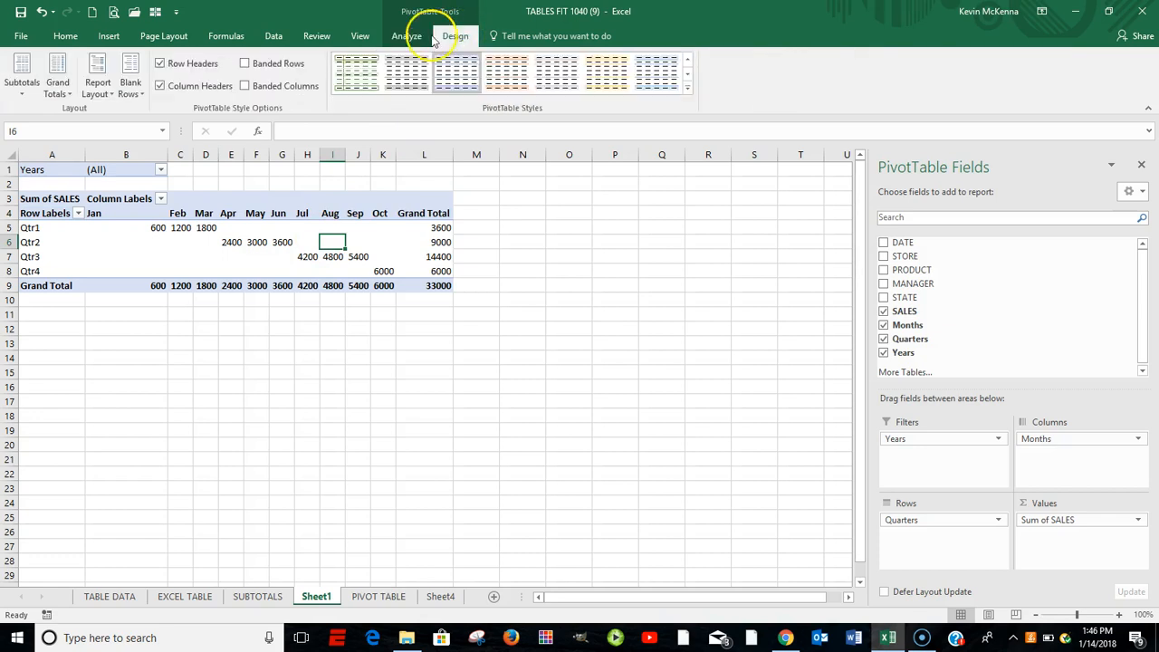
{"action": "left_click", "coordinate": [113, 98]}
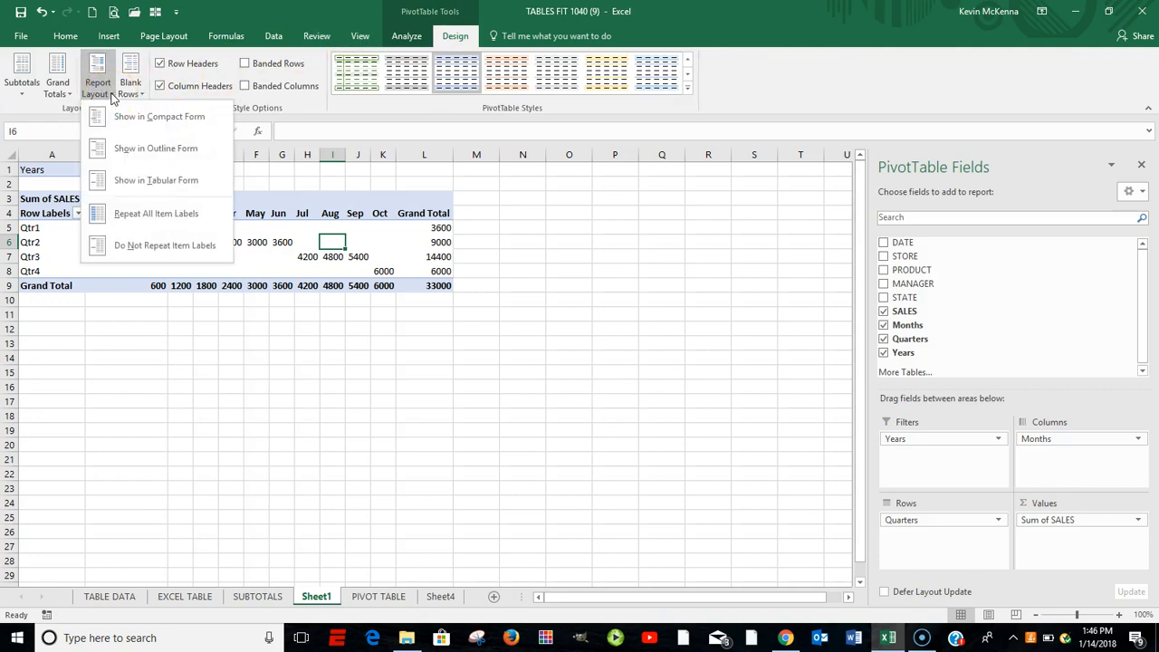
{"action": "left_click", "coordinate": [153, 182]}
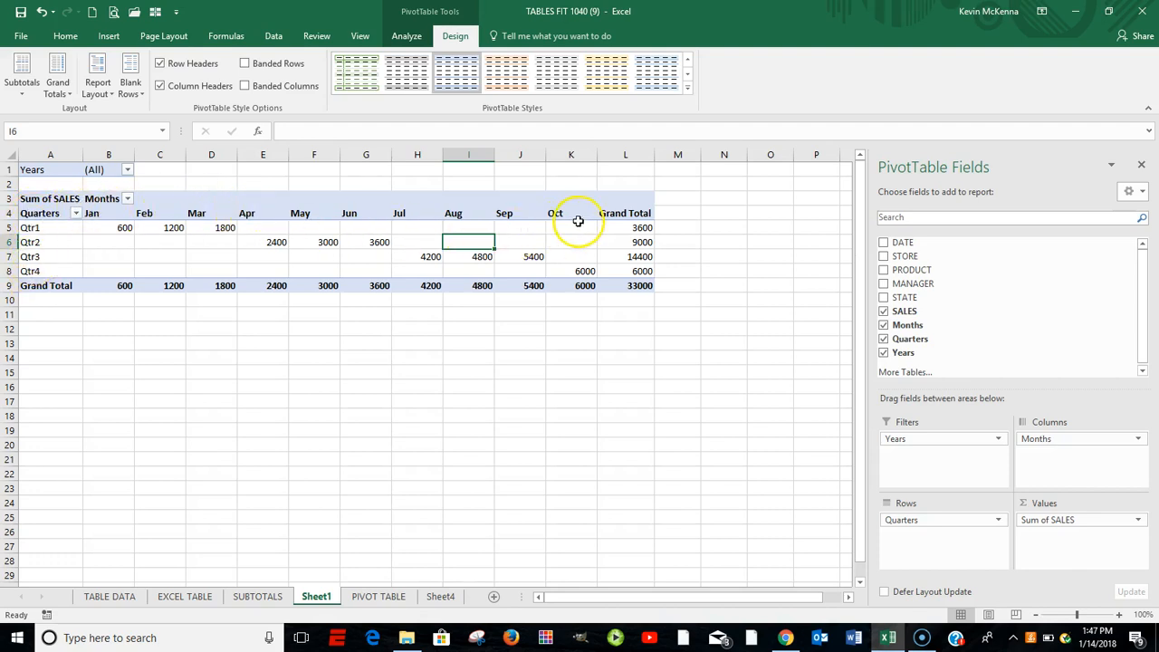
{"action": "mouse_move", "coordinate": [408, 234]}
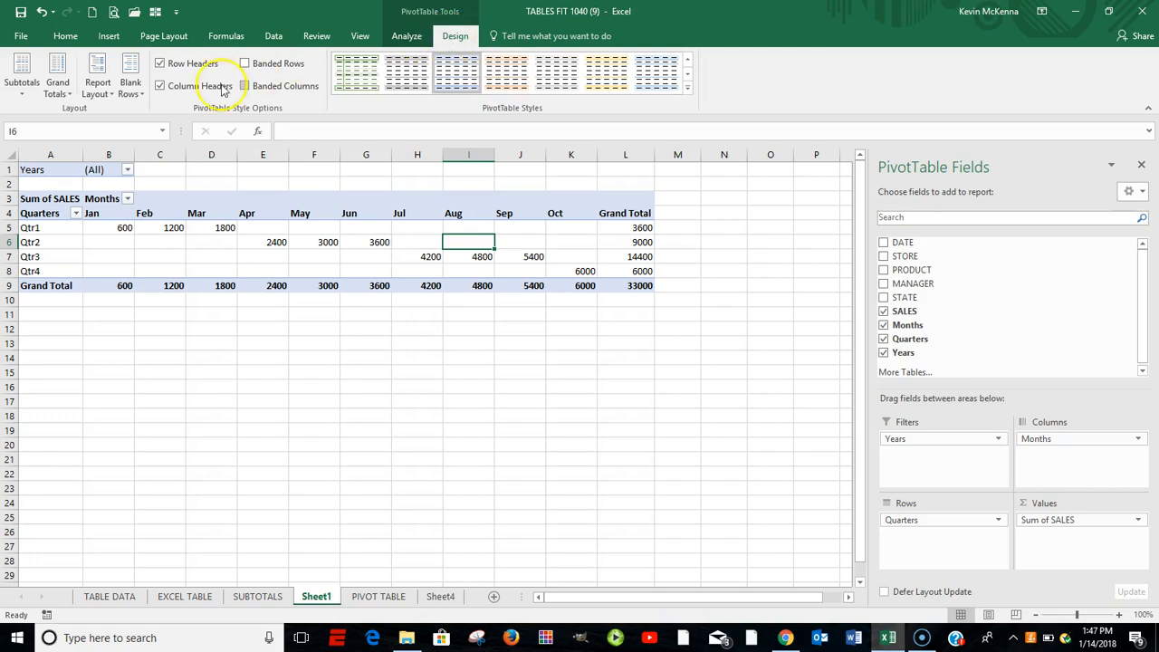
{"action": "left_click", "coordinate": [104, 94]}
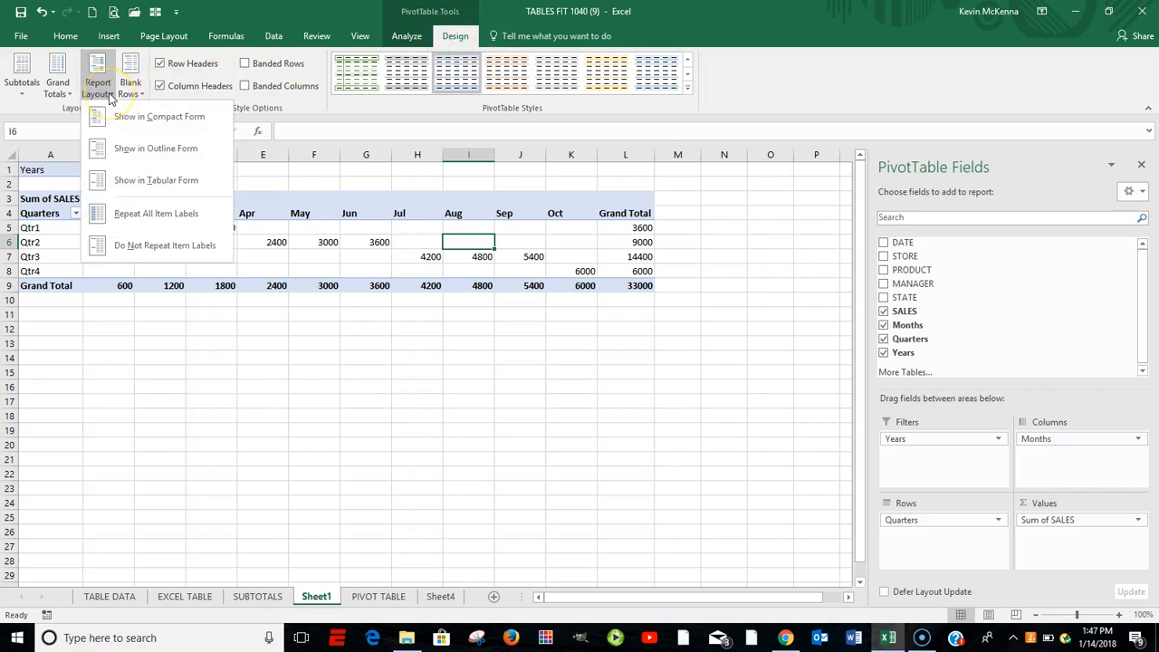
{"action": "left_click", "coordinate": [152, 180]}
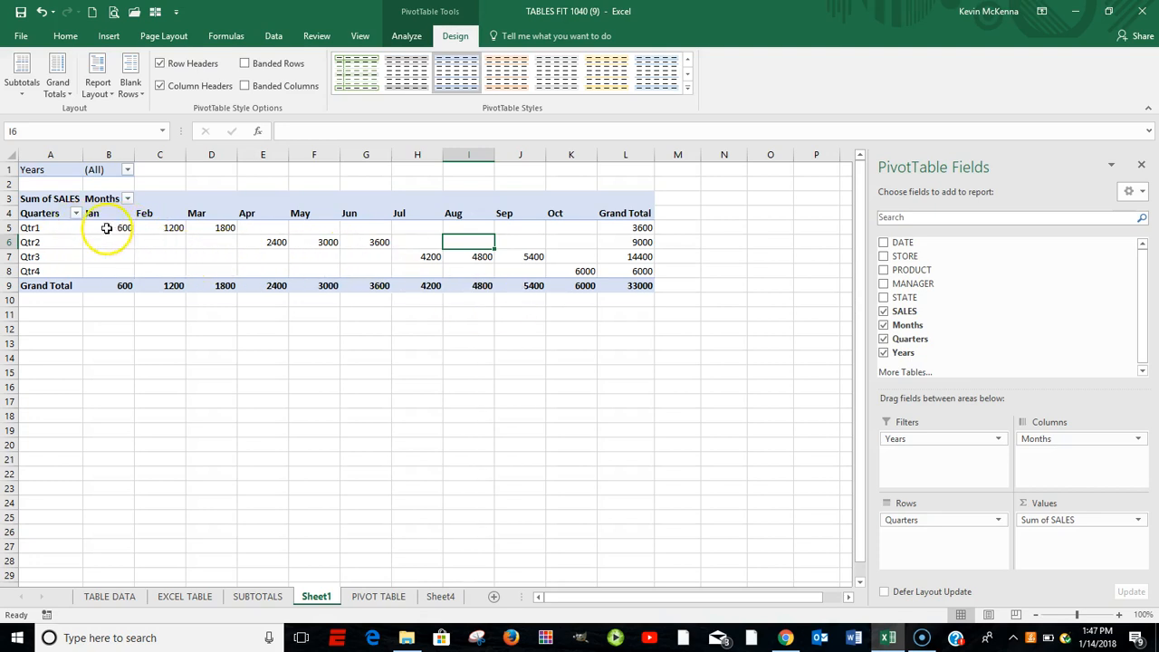
- Format only the Qtr1 January sales cell B5 as Currency with 2 decimal places and the $ symbol
{"action": "mouse_move", "coordinate": [123, 227]}
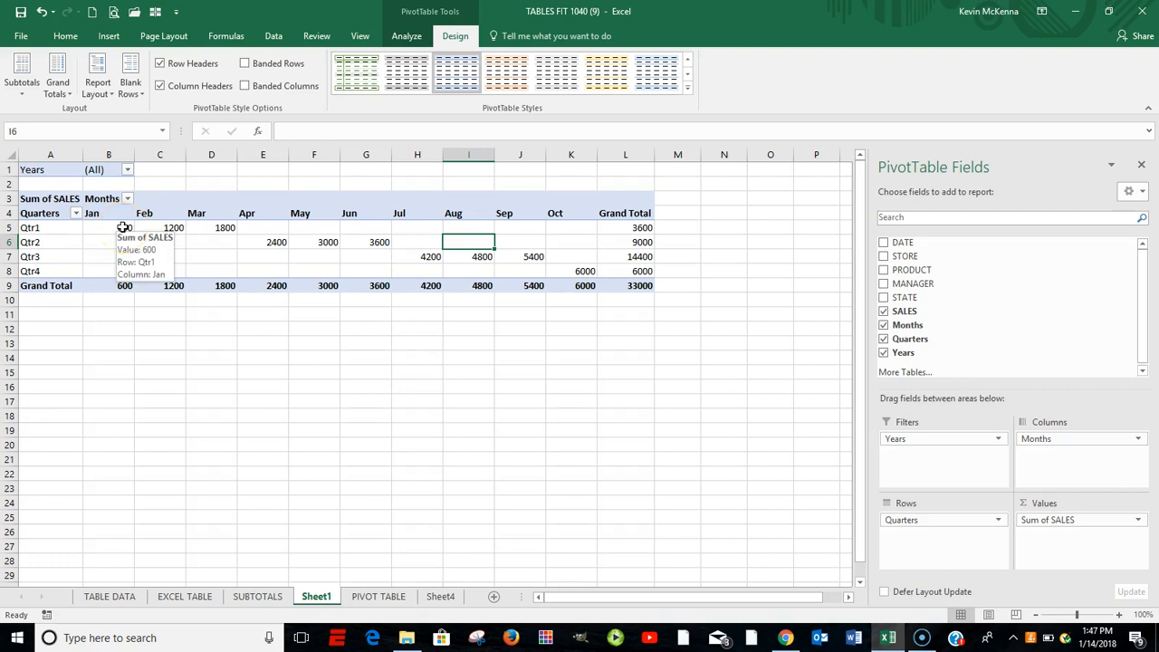
{"action": "left_click", "coordinate": [124, 227]}
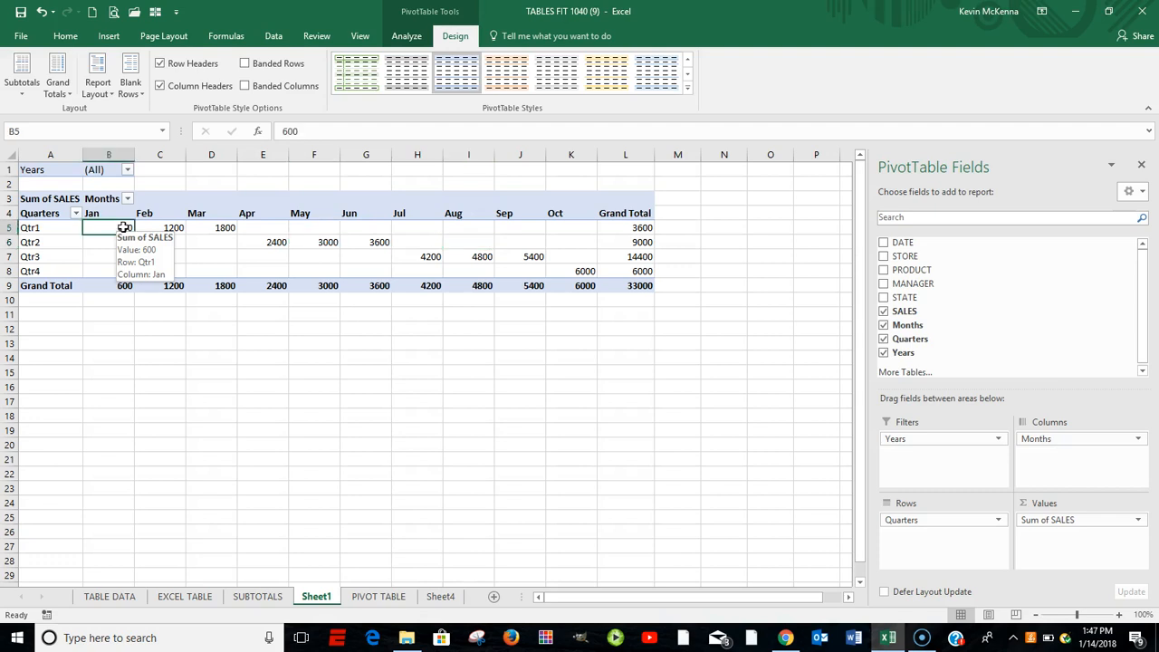
{"action": "right_click", "coordinate": [123, 227]}
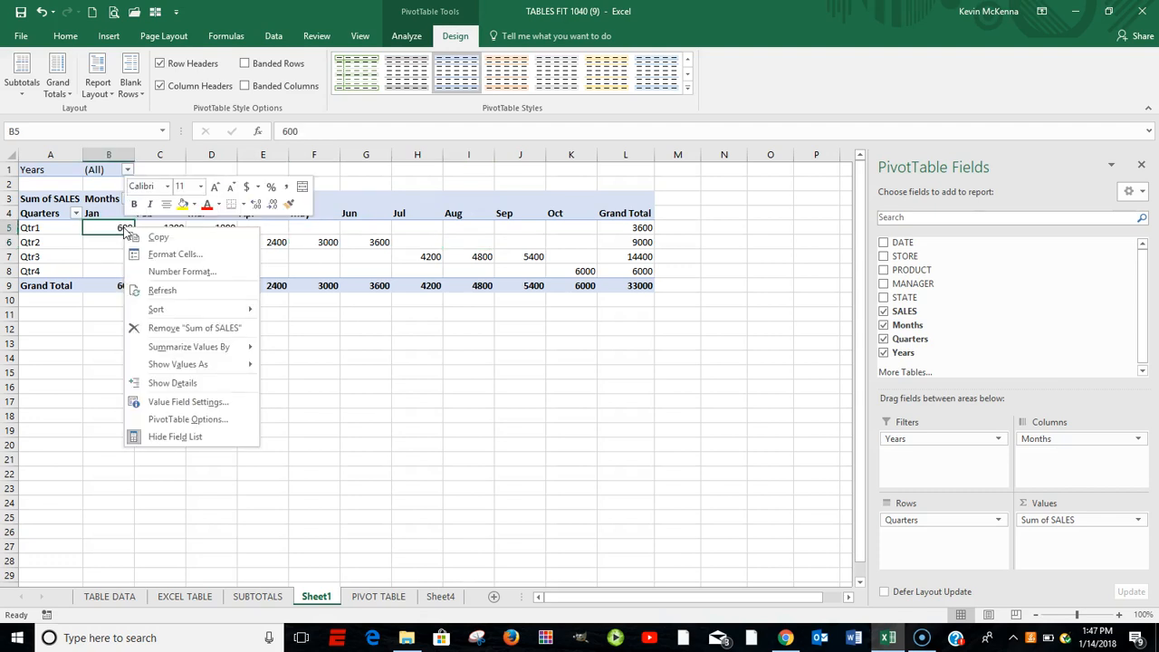
{"action": "left_click", "coordinate": [185, 273]}
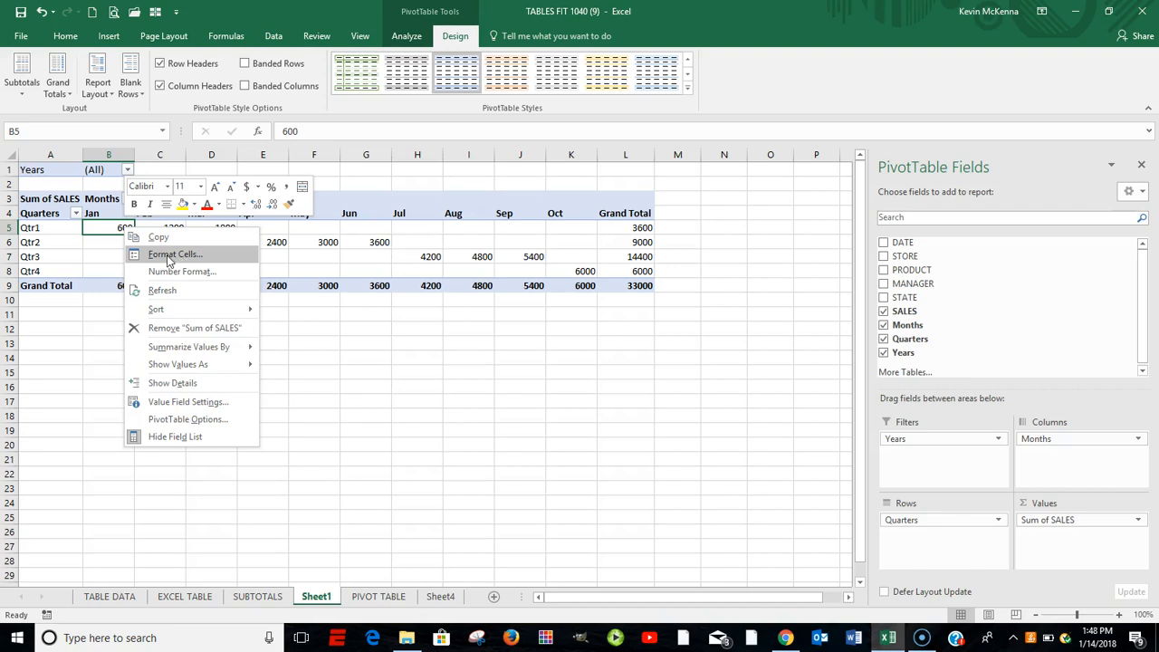
{"action": "left_click", "coordinate": [168, 262]}
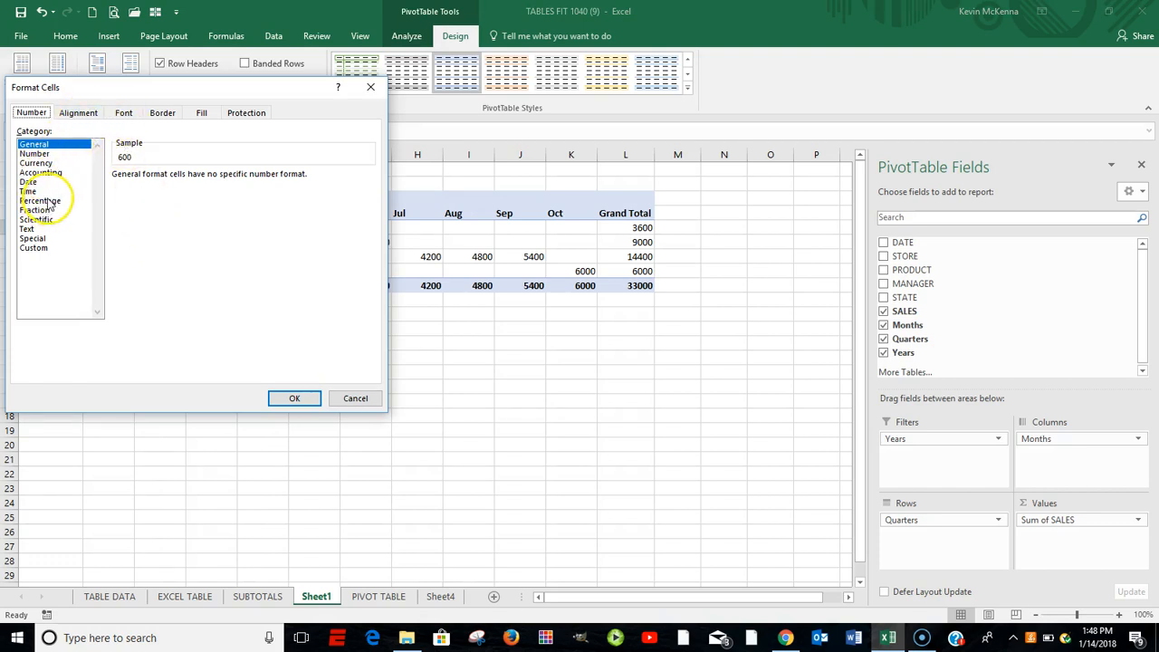
{"action": "left_click", "coordinate": [36, 163]}
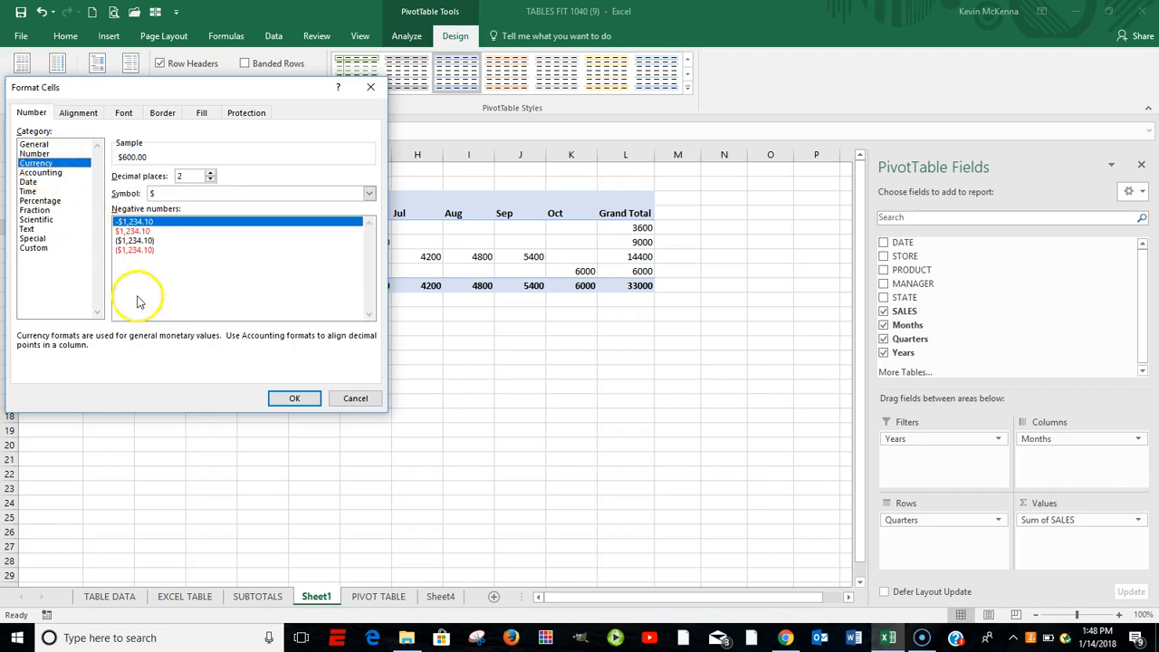
{"action": "left_click", "coordinate": [295, 399]}
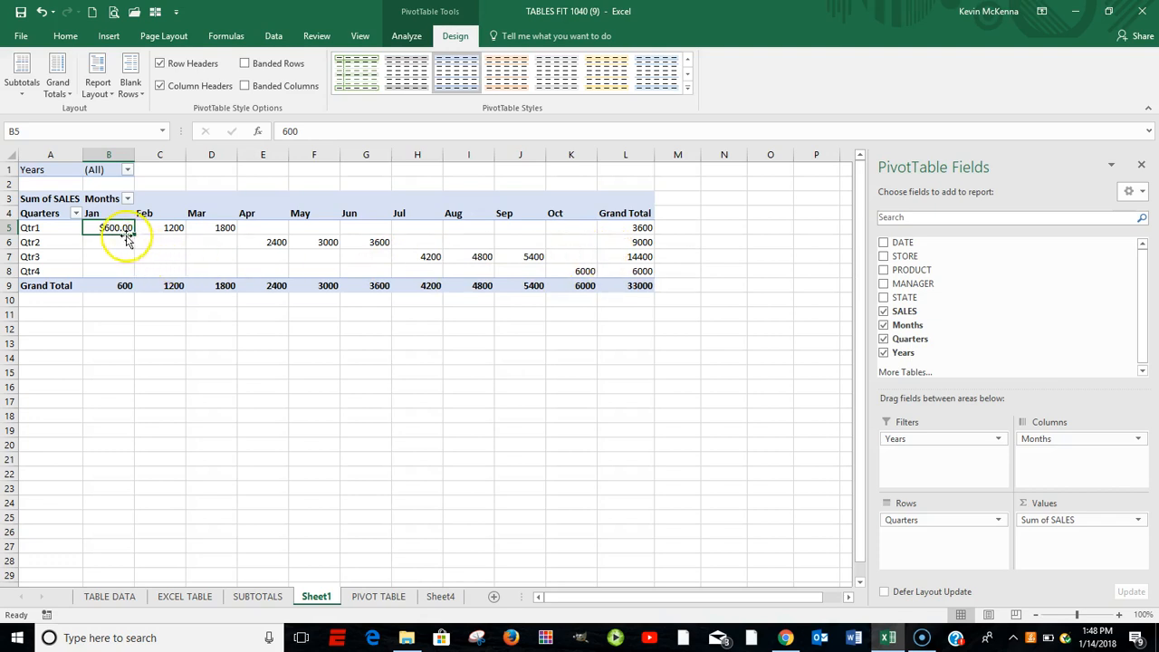
- Set the number format of all Sum of SALES values to Currency with 2 decimal places and the $ symbol
{"action": "mouse_move", "coordinate": [108, 227]}
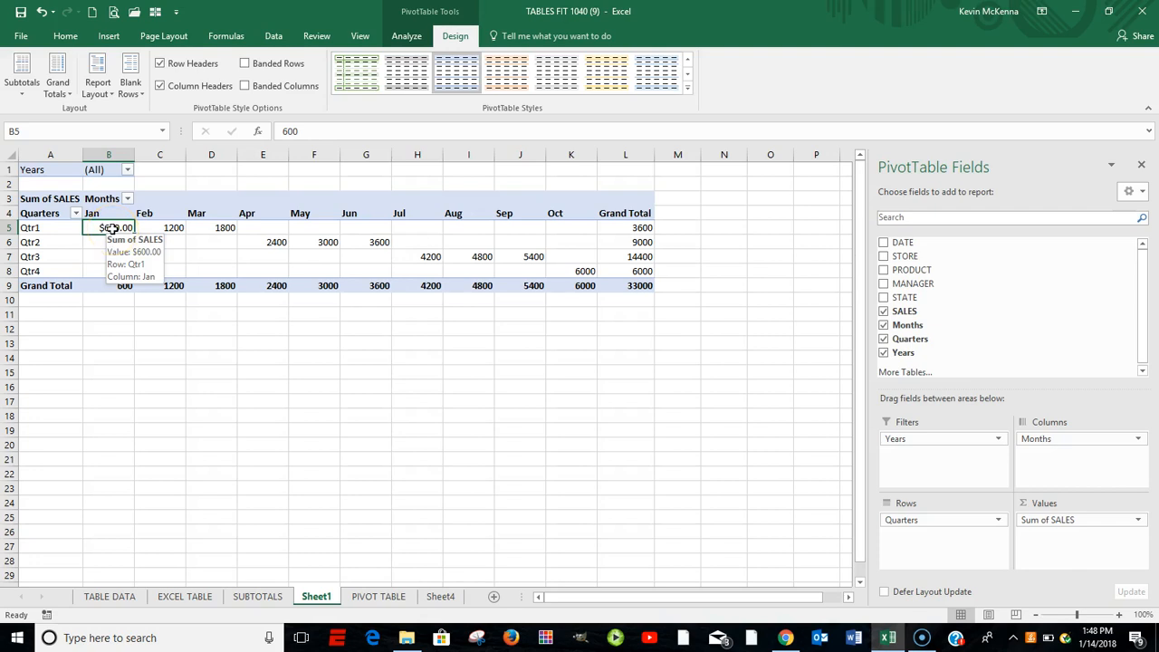
{"action": "left_click", "coordinate": [177, 227]}
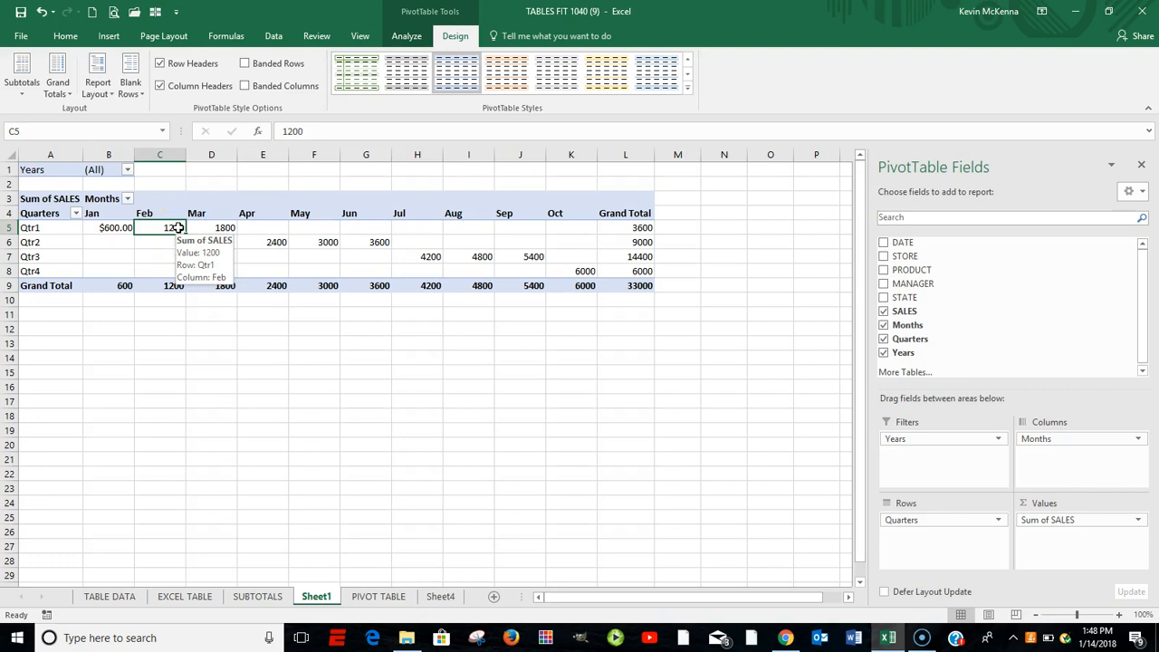
{"action": "right_click", "coordinate": [178, 227]}
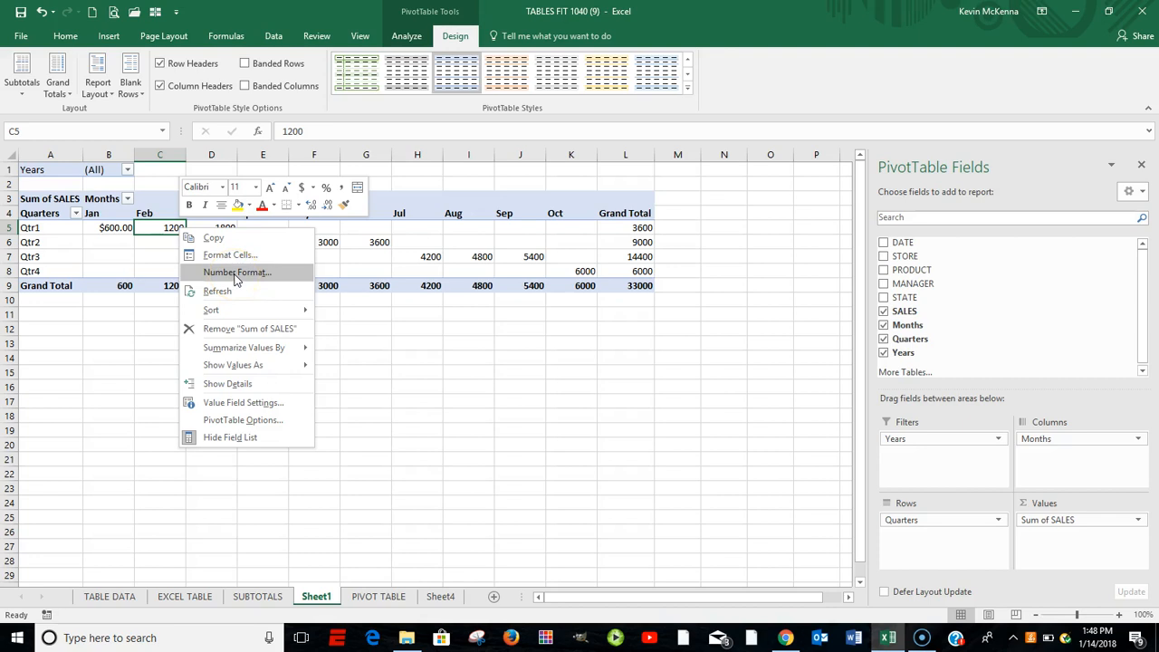
{"action": "left_click", "coordinate": [235, 274]}
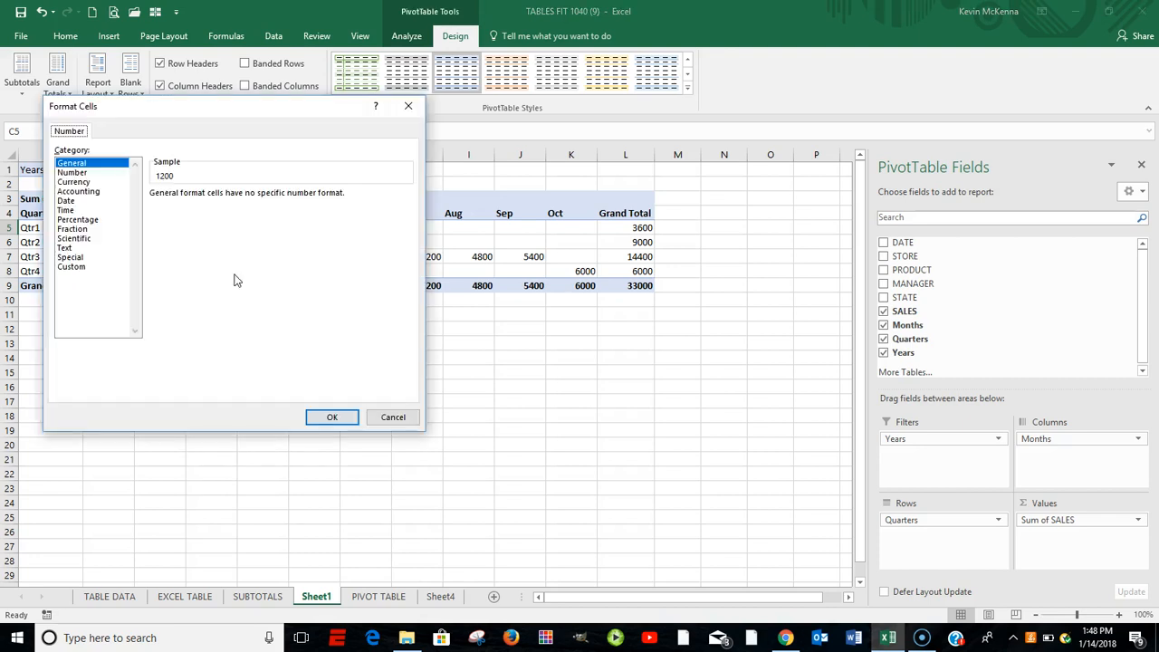
{"action": "left_click", "coordinate": [78, 182]}
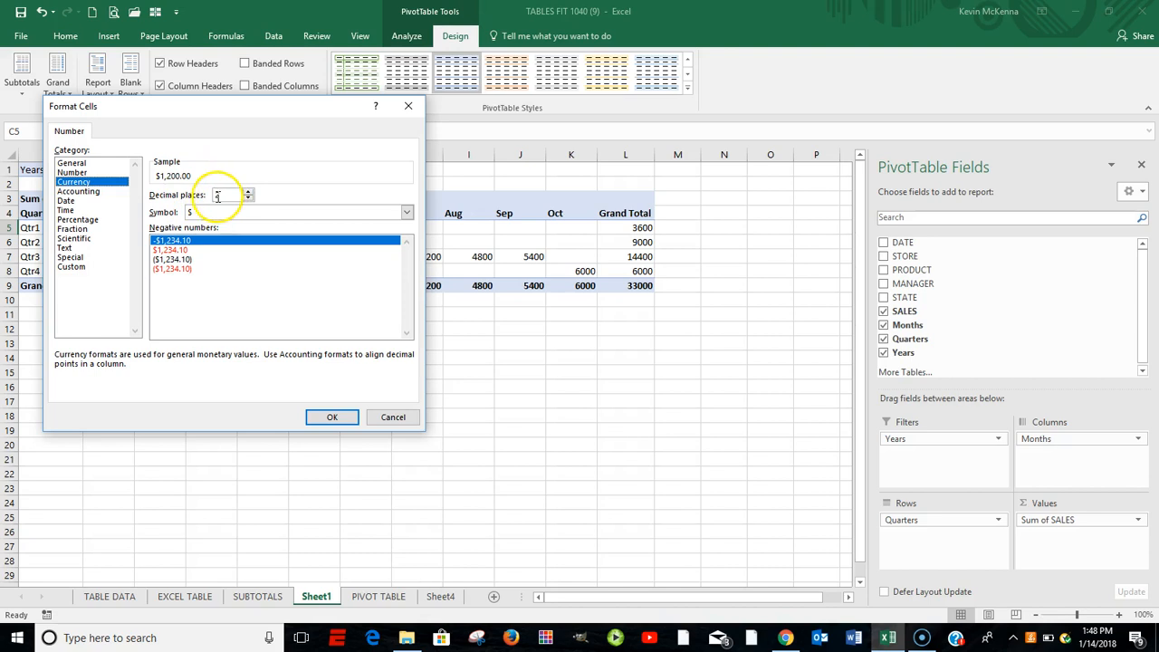
{"action": "left_click", "coordinate": [332, 416]}
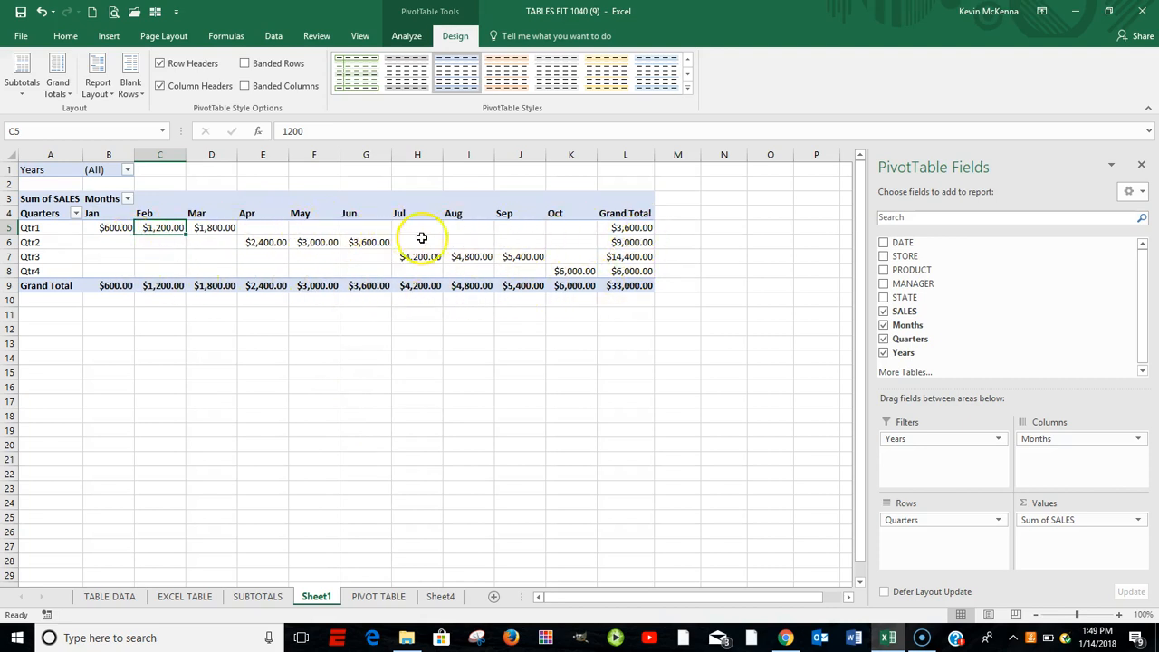
{"action": "mouse_move", "coordinate": [460, 252]}
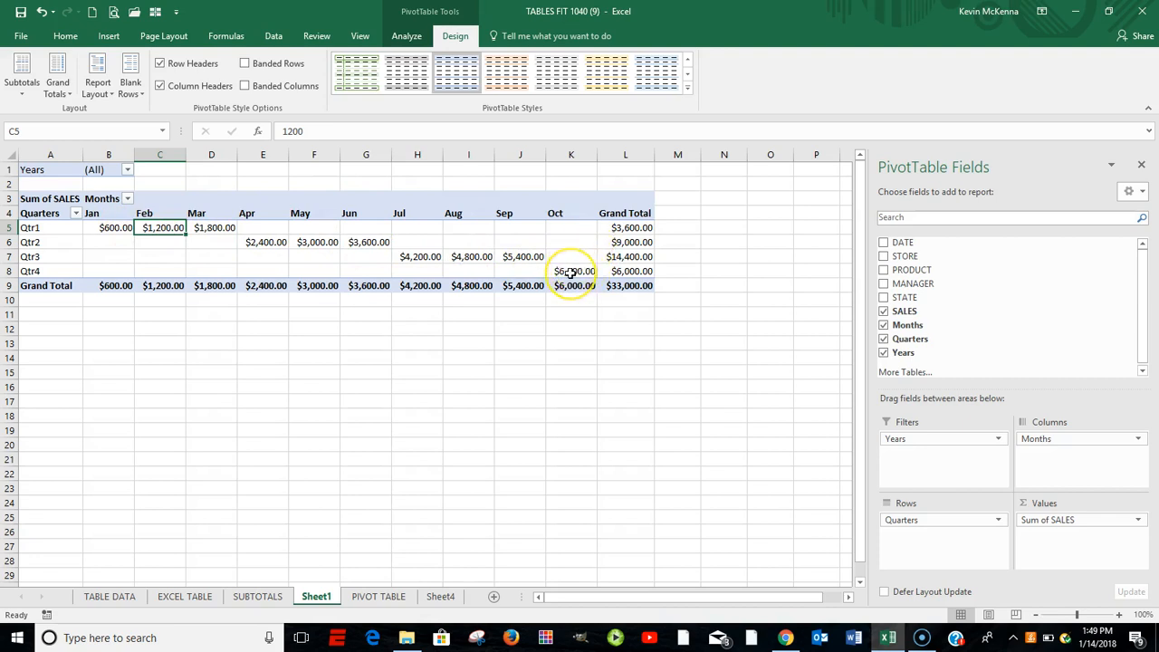
{"action": "mouse_move", "coordinate": [571, 273]}
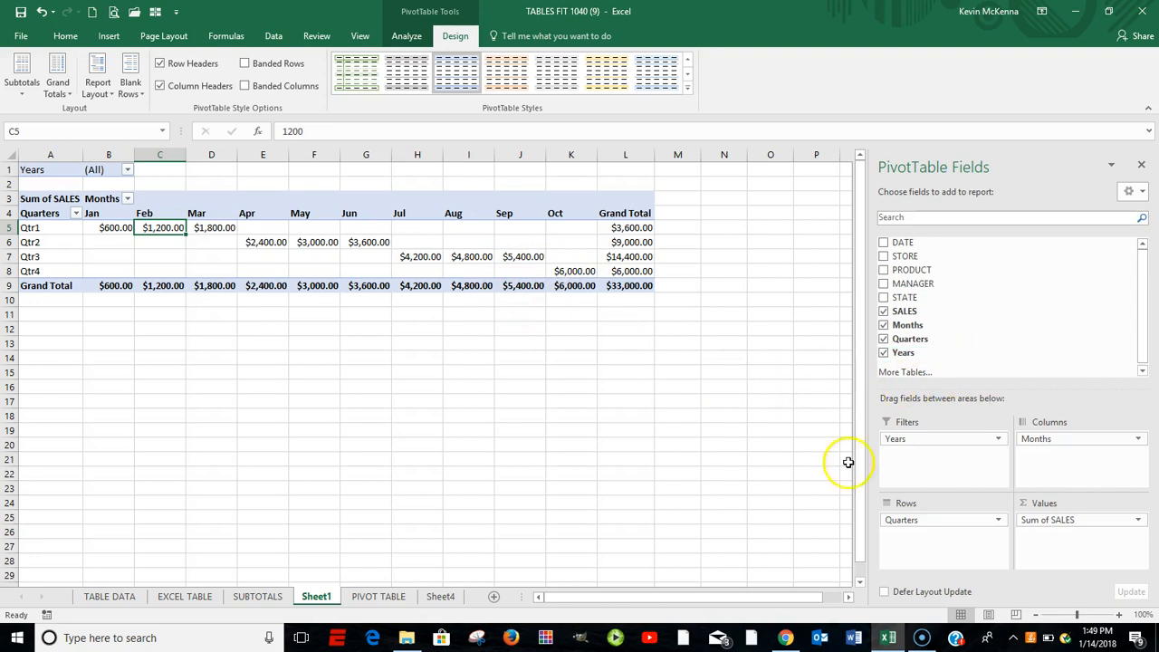
- Try the PivotTable with Months in the rows and Quarters in the columns, and return both fields to their original areas
{"action": "left_click", "coordinate": [1049, 439]}
{"action": "left_click_drag", "start_coordinate": [1049, 438], "coordinate": [902, 540]}
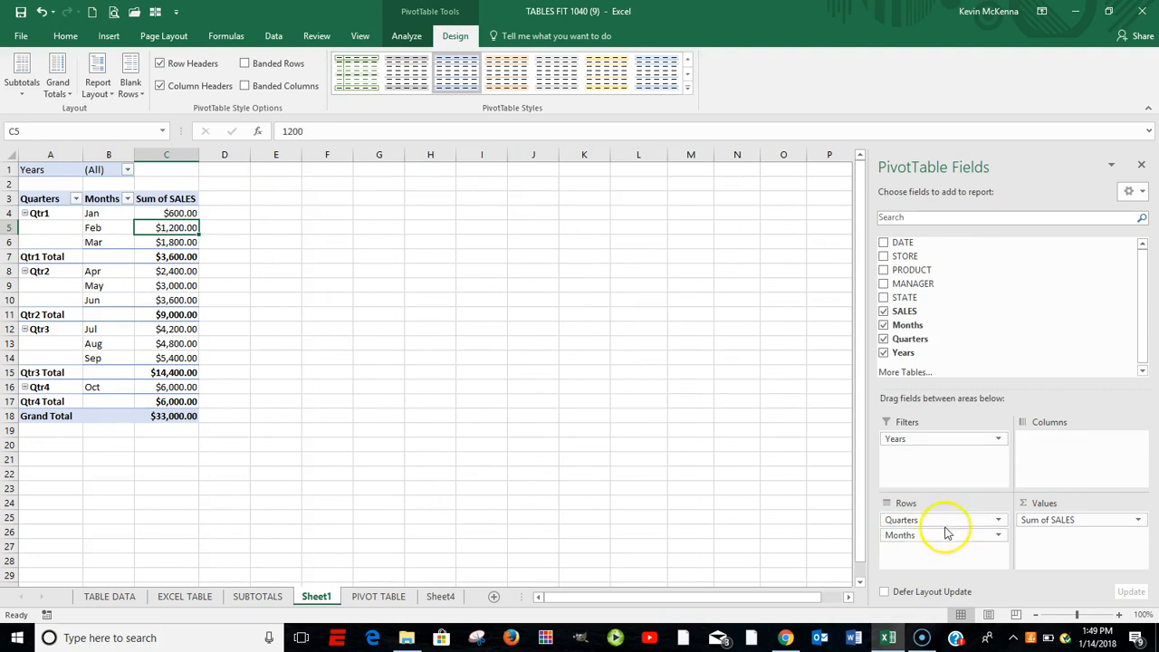
{"action": "left_click", "coordinate": [931, 519]}
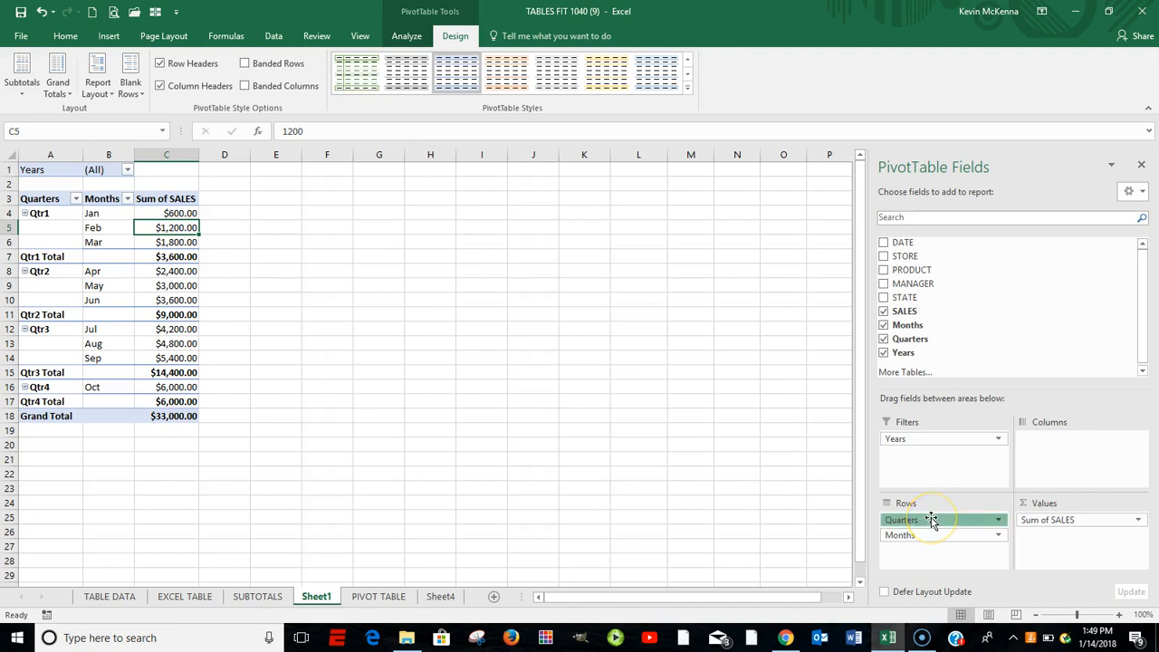
{"action": "left_click_drag", "start_coordinate": [931, 519], "coordinate": [1045, 448]}
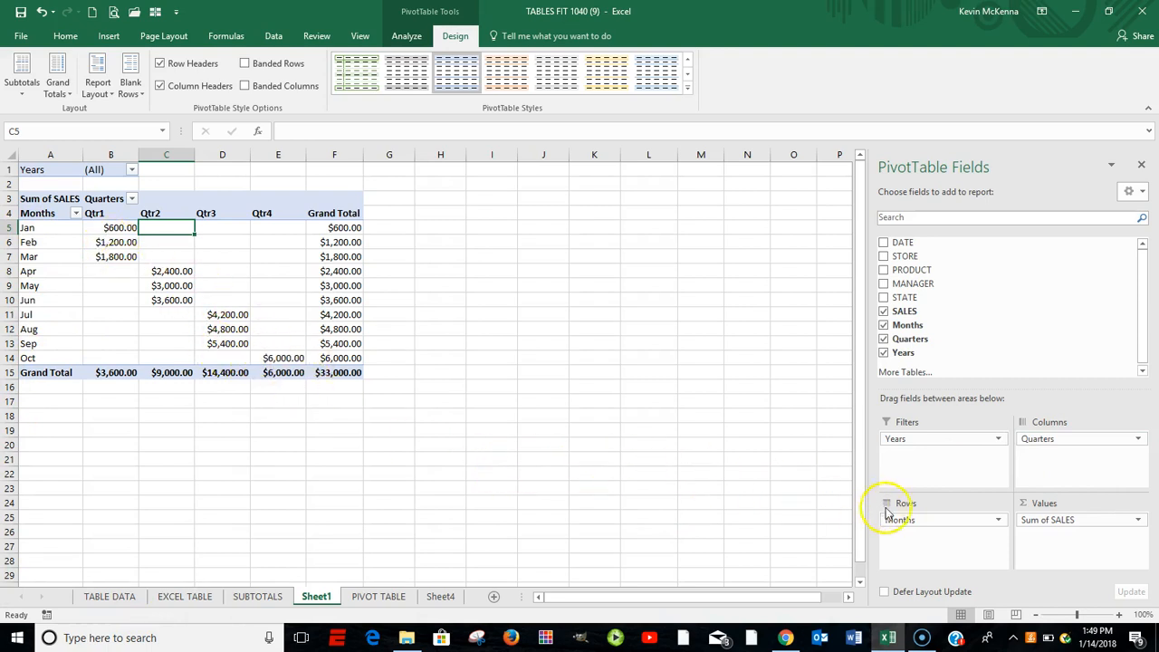
{"action": "mouse_move", "coordinate": [1036, 438]}
{"action": "left_mouse_down"}
{"action": "mouse_move", "coordinate": [990, 500]}
{"action": "mouse_move", "coordinate": [903, 549]}
{"action": "mouse_move", "coordinate": [900, 535]}
{"action": "mouse_move", "coordinate": [967, 518]}
{"action": "mouse_move", "coordinate": [1021, 444]}
{"action": "left_mouse_up"}
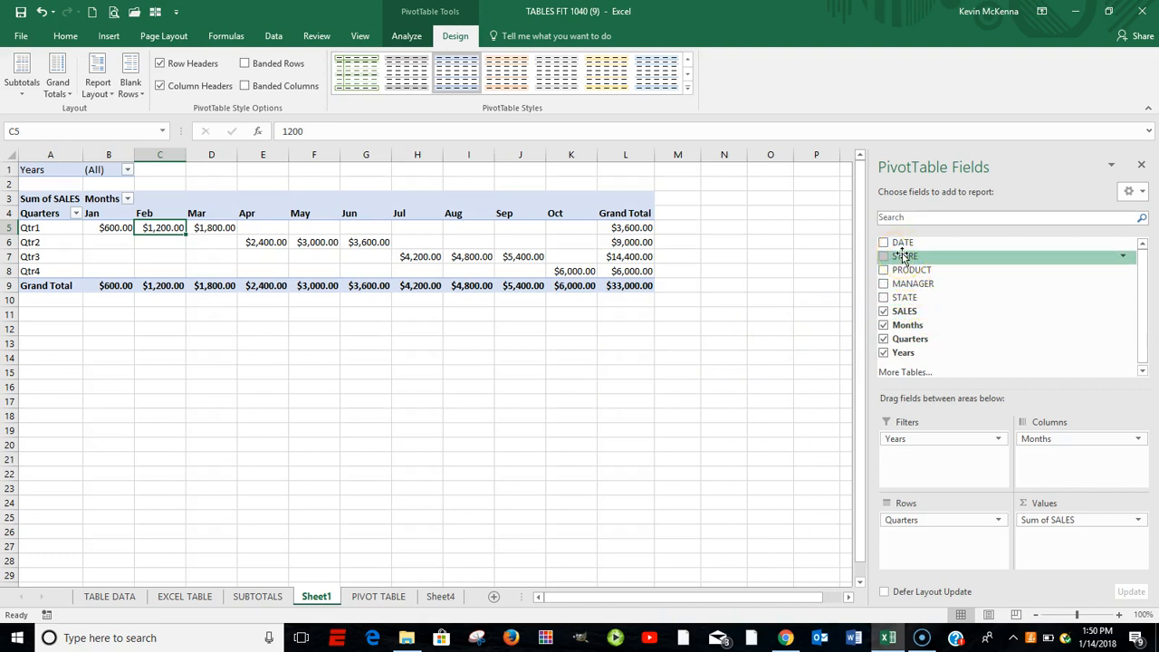
- Add the STORE field to the PivotTable's rows beneath Quarters
{"action": "left_click_drag", "start_coordinate": [908, 260], "coordinate": [903, 541]}
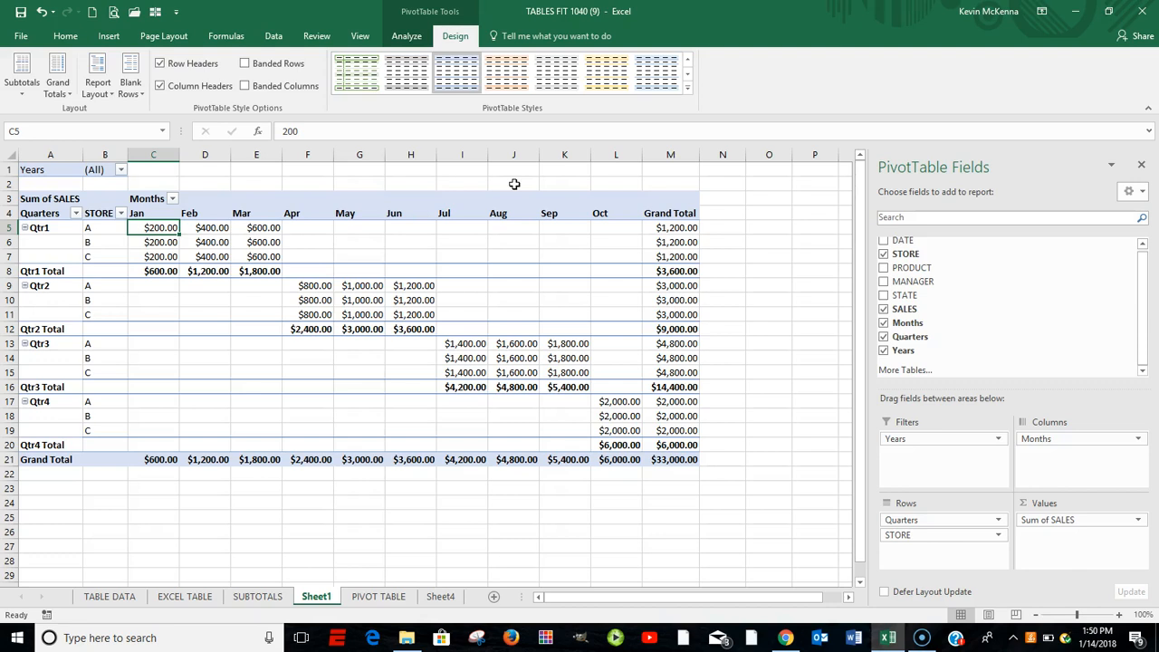
- Insert a slicer for the Quarters field and place it beside the PivotTable, just past the Grand Total column
{"action": "left_click", "coordinate": [405, 36]}
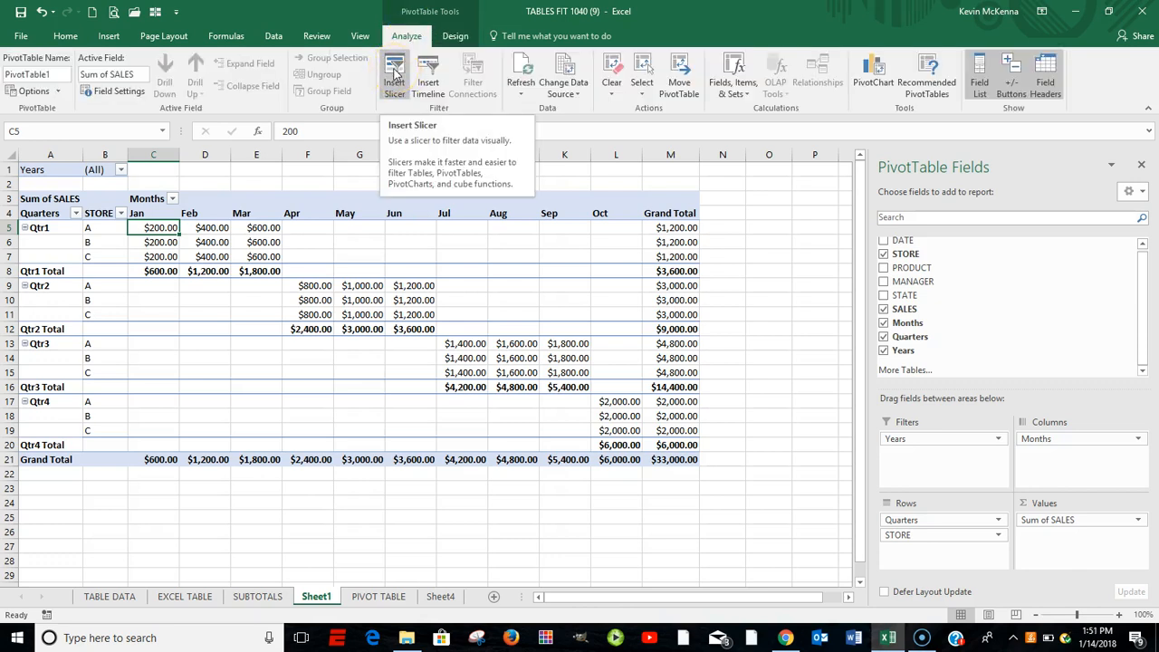
{"action": "left_click", "coordinate": [394, 72]}
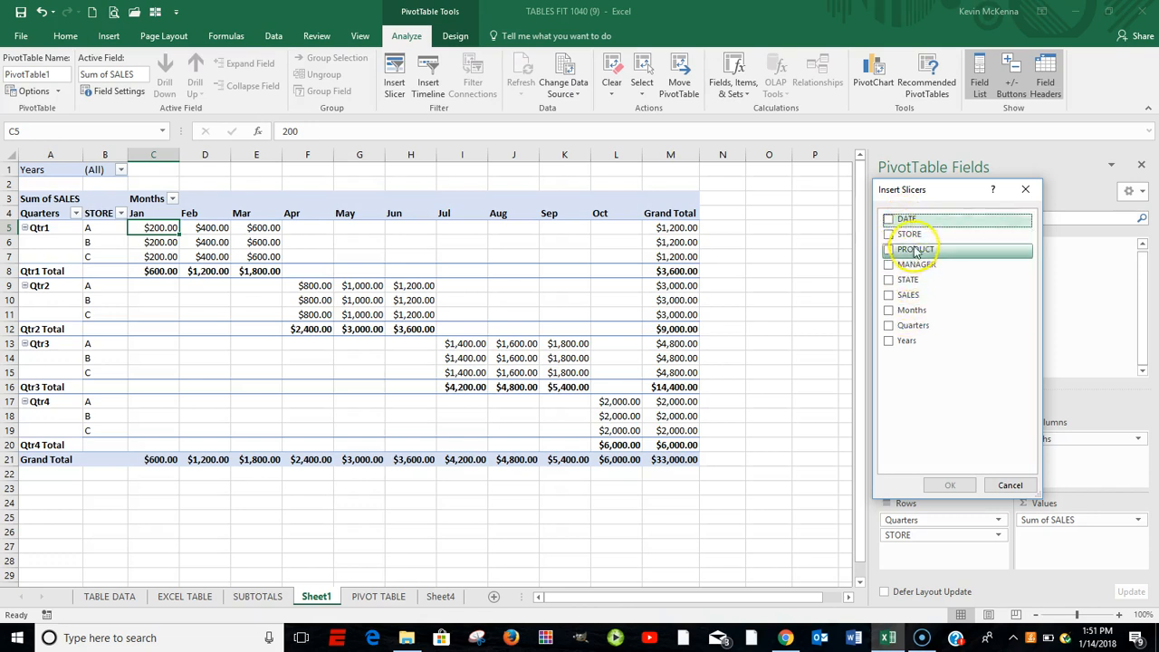
{"action": "left_click", "coordinate": [889, 327]}
{"action": "left_click", "coordinate": [950, 485]}
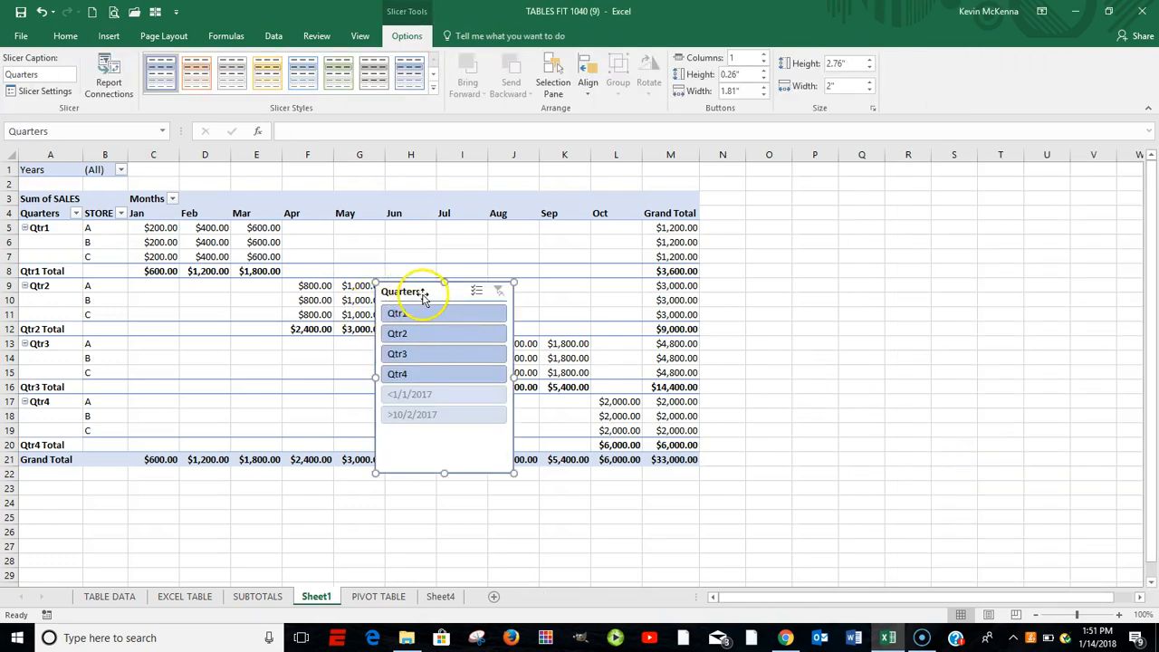
{"action": "left_click_drag", "start_coordinate": [434, 292], "coordinate": [794, 201]}
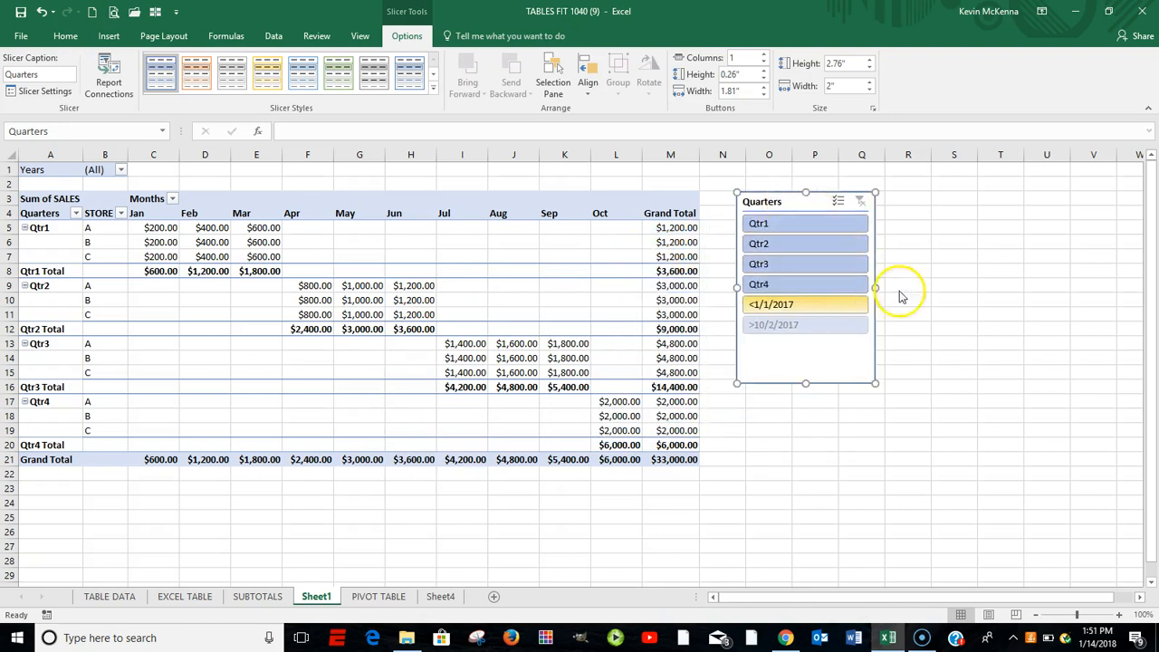
- Filter the PivotTable with the Quarters slicer by Qtr1, Qtr2 and Qtr3 one at a time, and clear the filter
{"action": "left_click", "coordinate": [776, 225]}
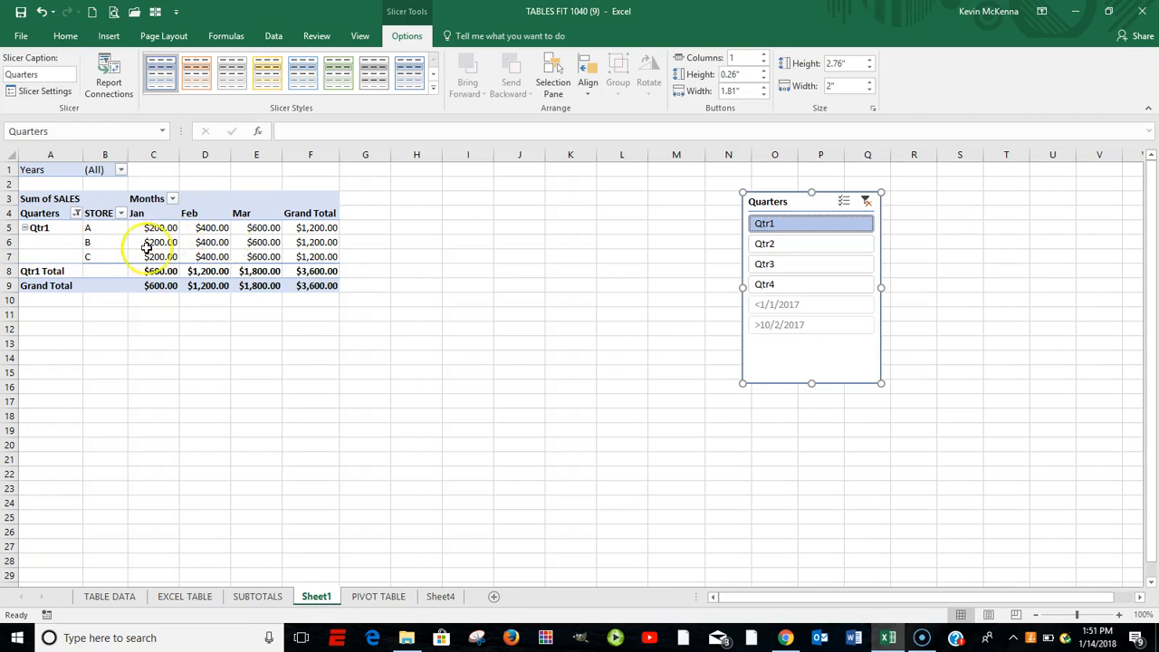
{"action": "left_click", "coordinate": [785, 250]}
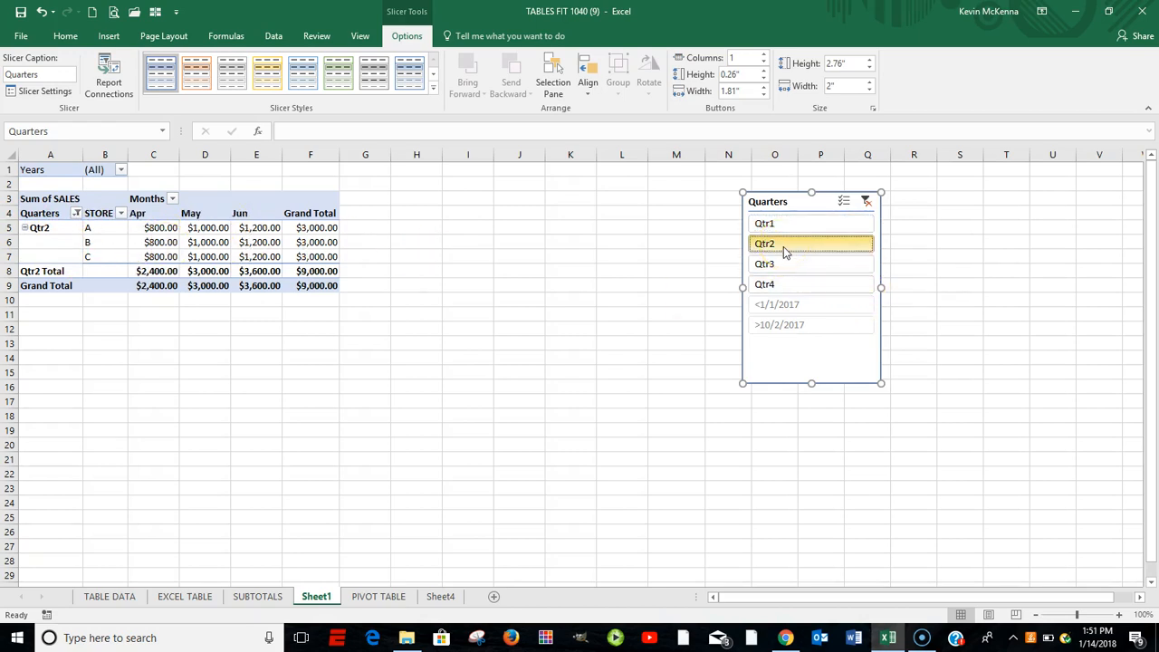
{"action": "left_click", "coordinate": [780, 263]}
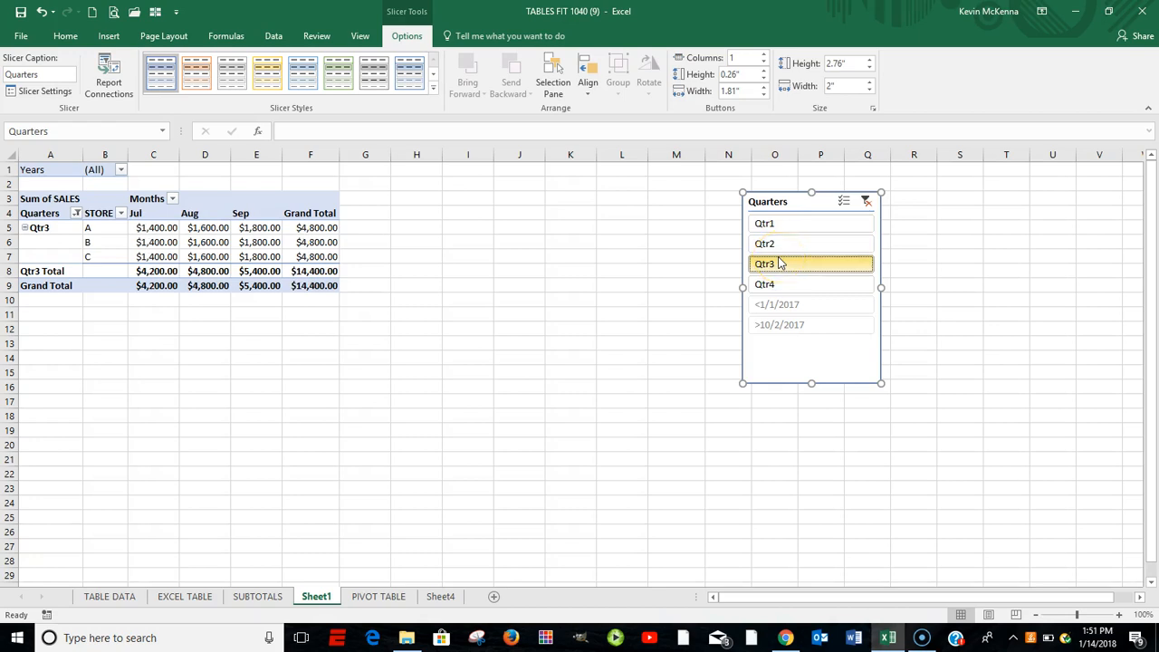
{"action": "left_click", "coordinate": [867, 202]}
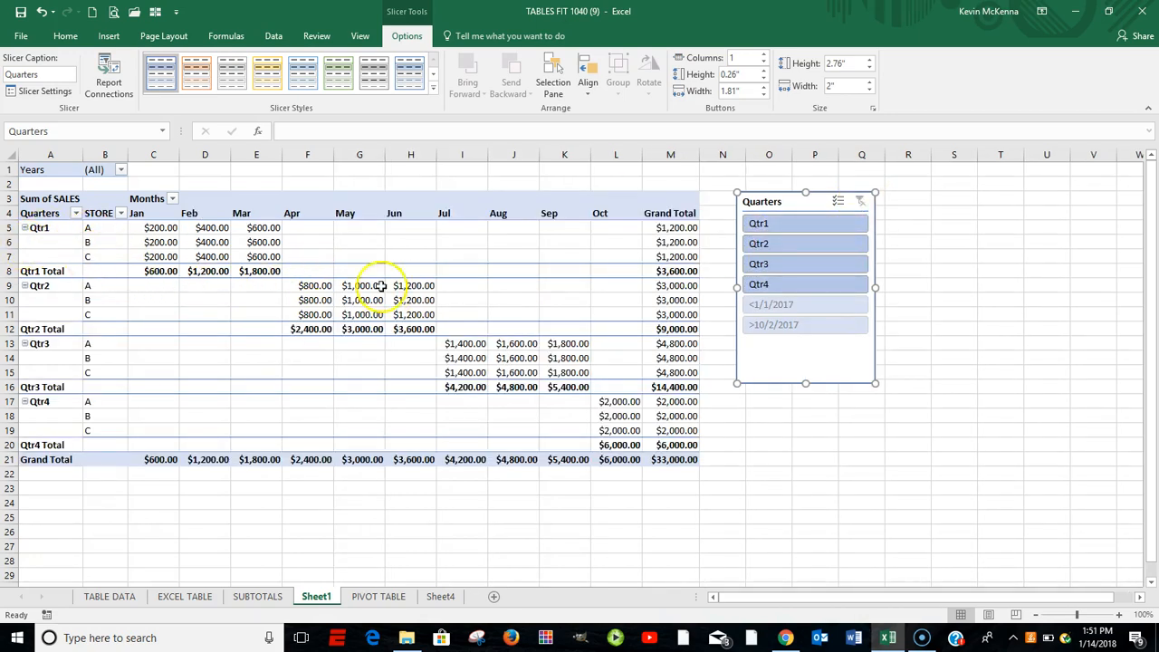
- Filter the PivotTable with the Quarters slicer to Qtr2 and Qtr3 together, and clear the filter
{"action": "left_click", "coordinate": [784, 224]}
{"action": "left_click", "coordinate": [777, 250]}
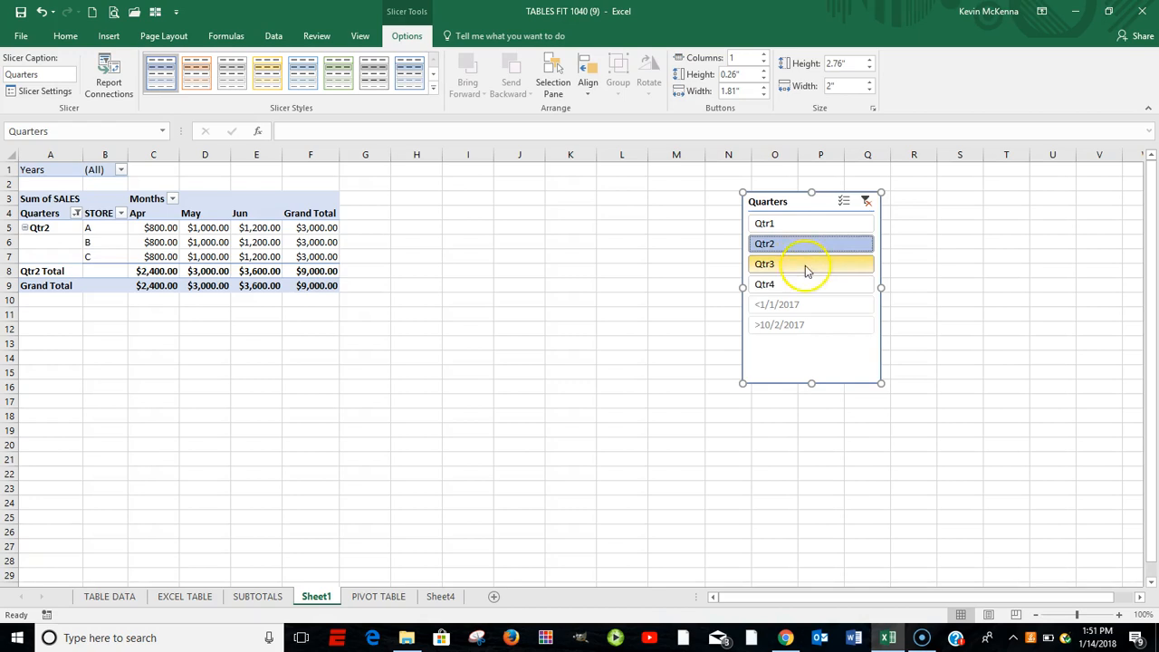
{"action": "left_click", "coordinate": [785, 263], "text": "ctrl"}
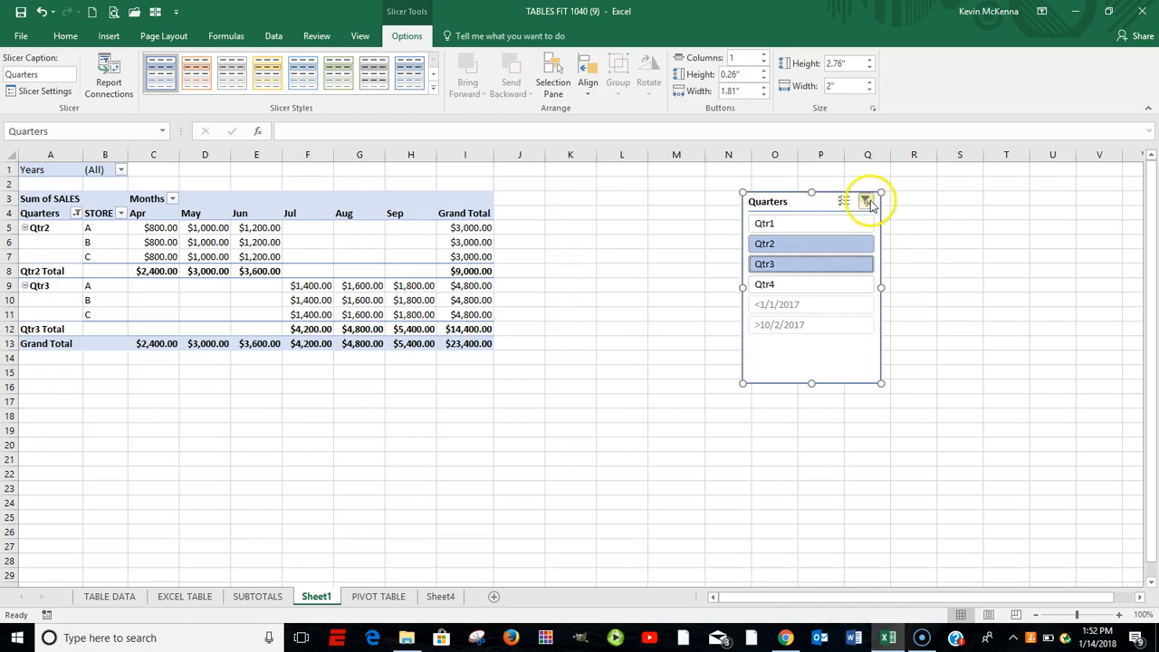
{"action": "left_click", "coordinate": [866, 202]}
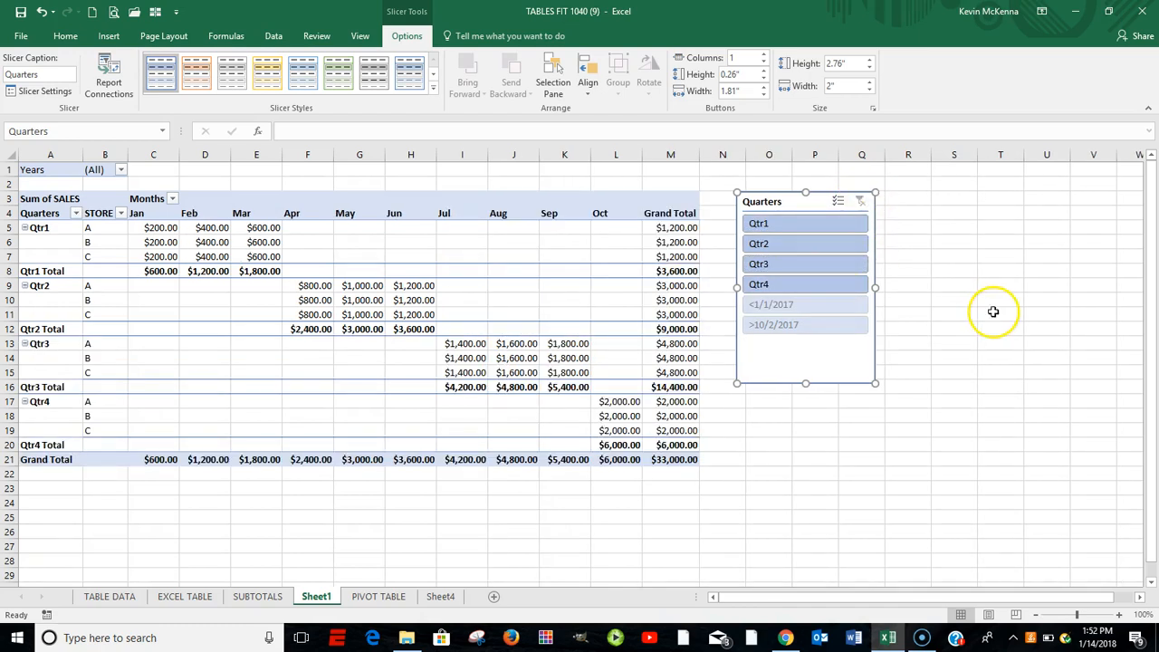